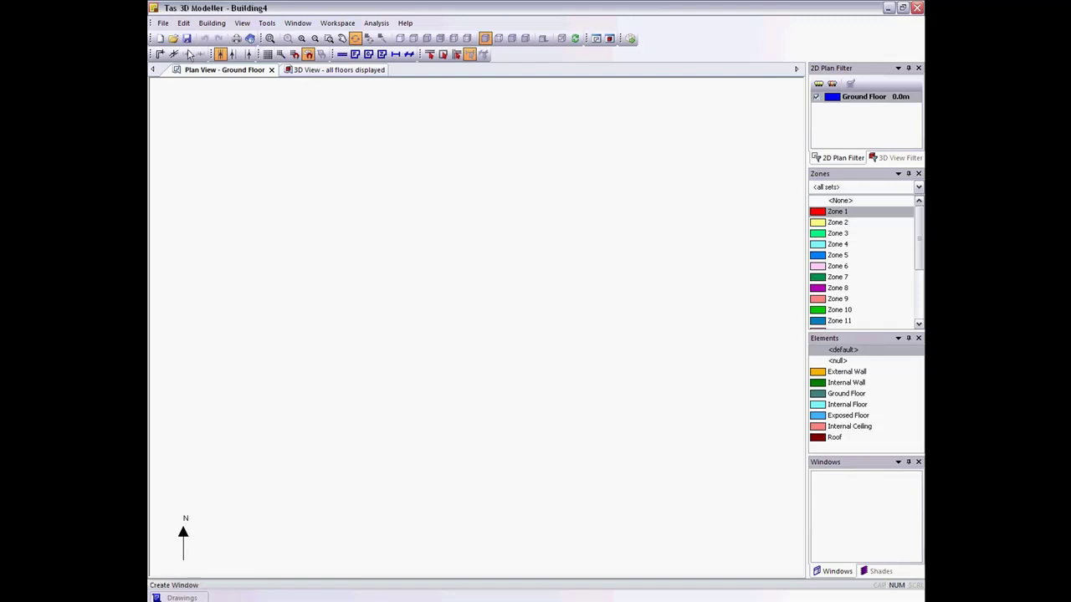
- Load the gbXML file LB 19 Aug.xml for import
click(163, 22)
click(192, 139)
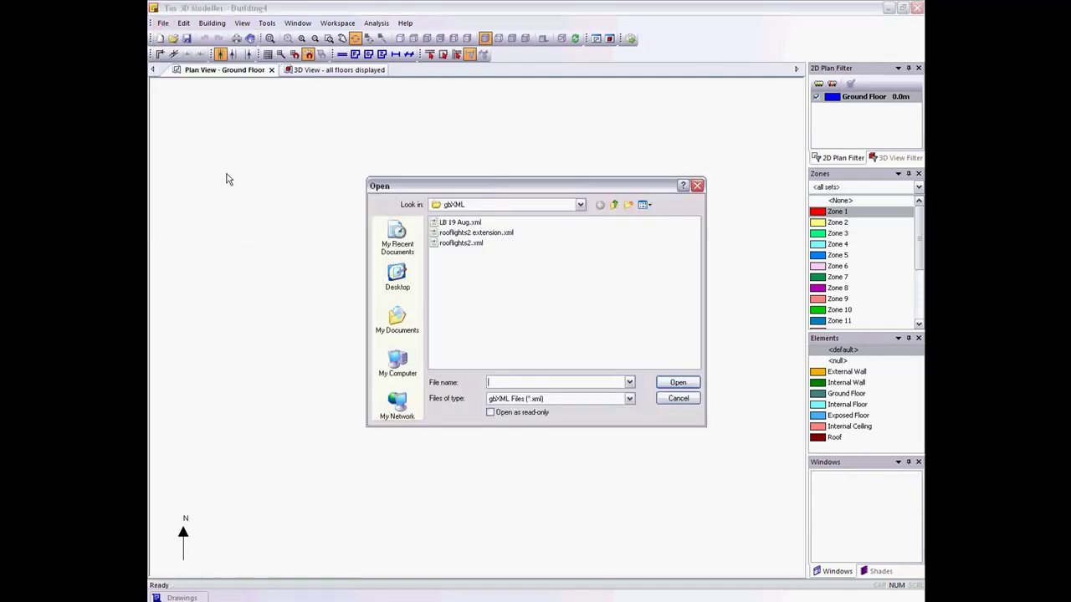
click(460, 222)
double_click(460, 223)
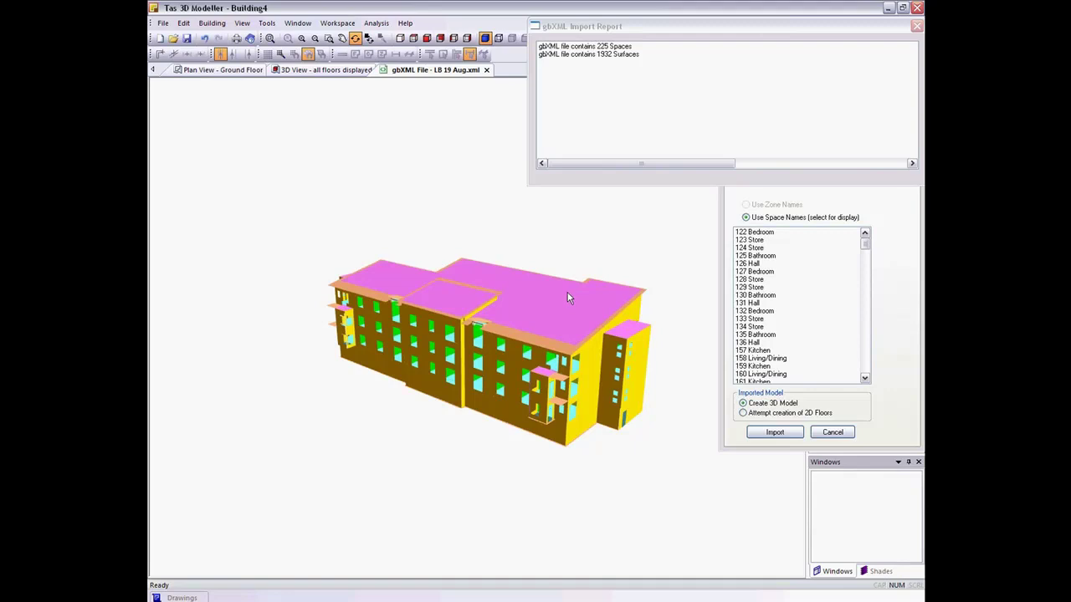
- Examine the previewed building's facades and roof from several angles and distances, and close the gbXML import report
drag(538, 303, 491, 330)
middle_drag(493, 324, 556, 302)
scroll(506, 292, up, 3)
drag(554, 306, 518, 302)
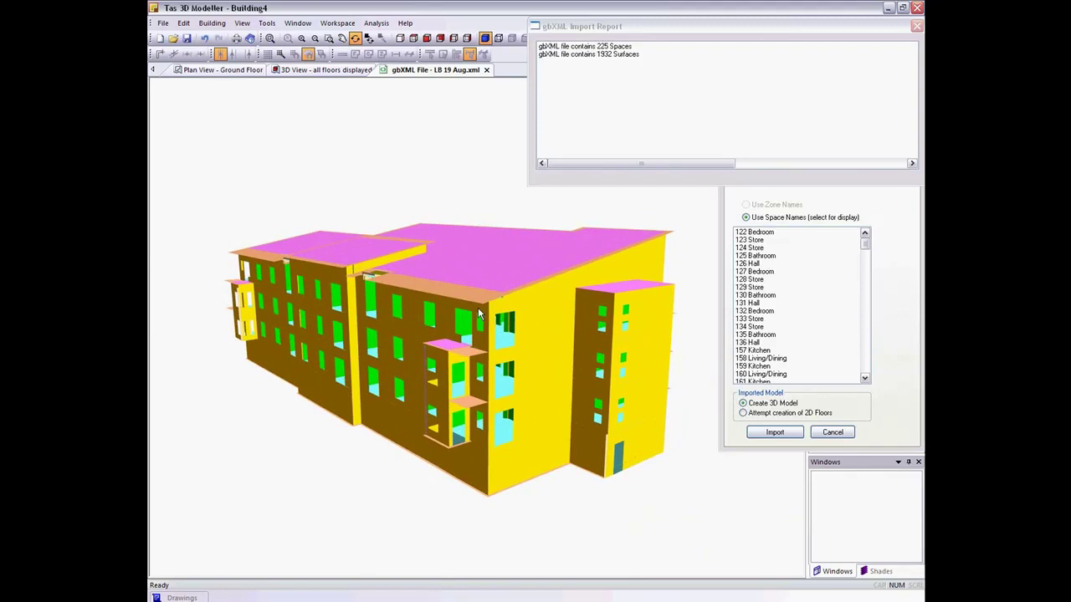
scroll(502, 308, up, 5)
scroll(497, 308, down, 5)
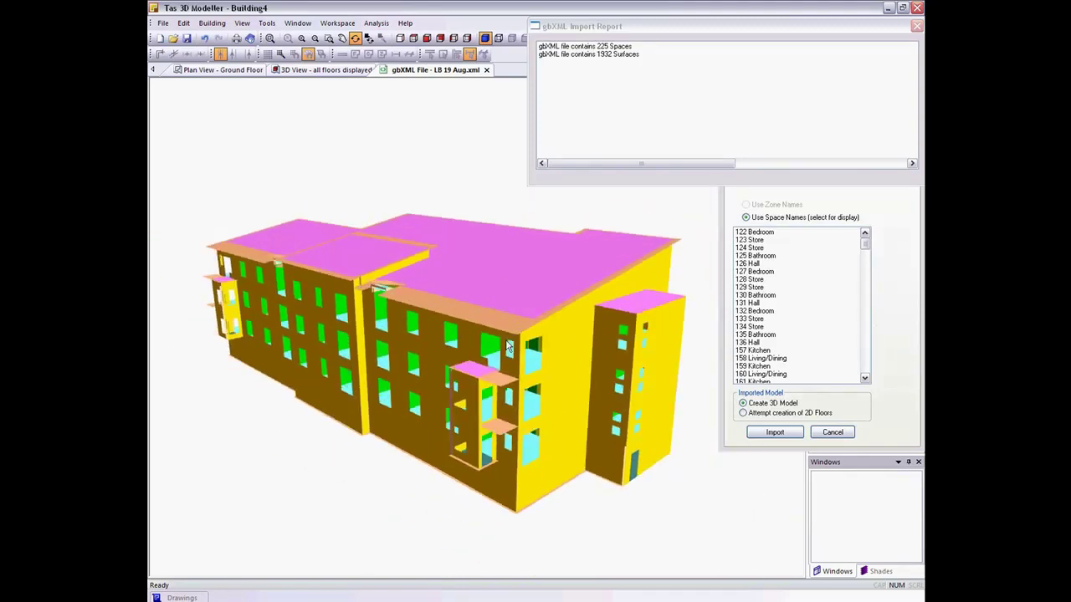
drag(497, 308, 529, 332)
scroll(537, 349, down, 2)
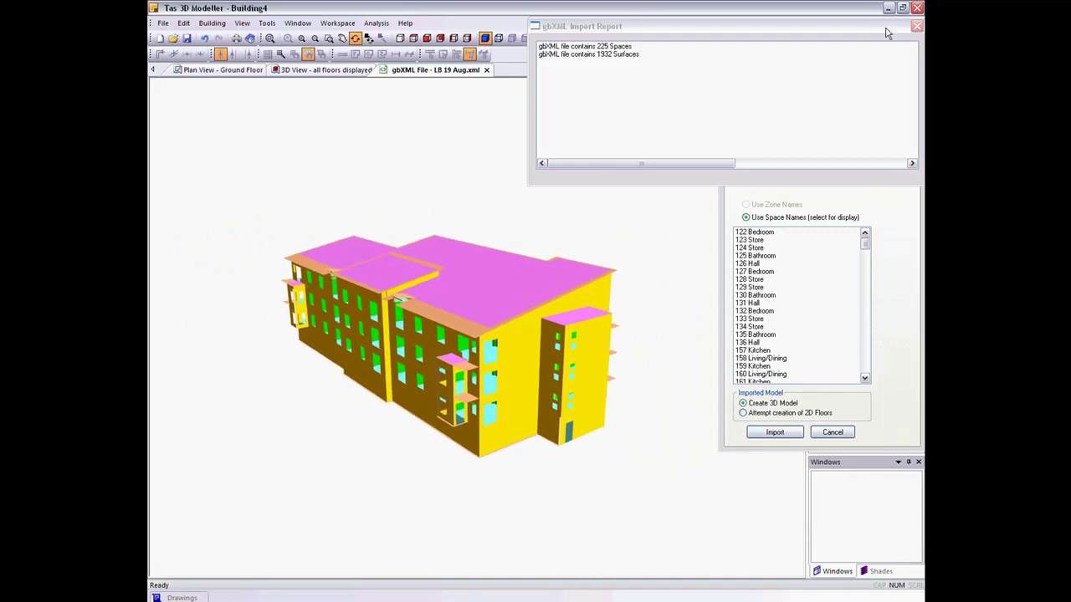
click(916, 26)
- Preview all spaces of the gbXML file as space volumes, and return the preview to surfaces
click(769, 181)
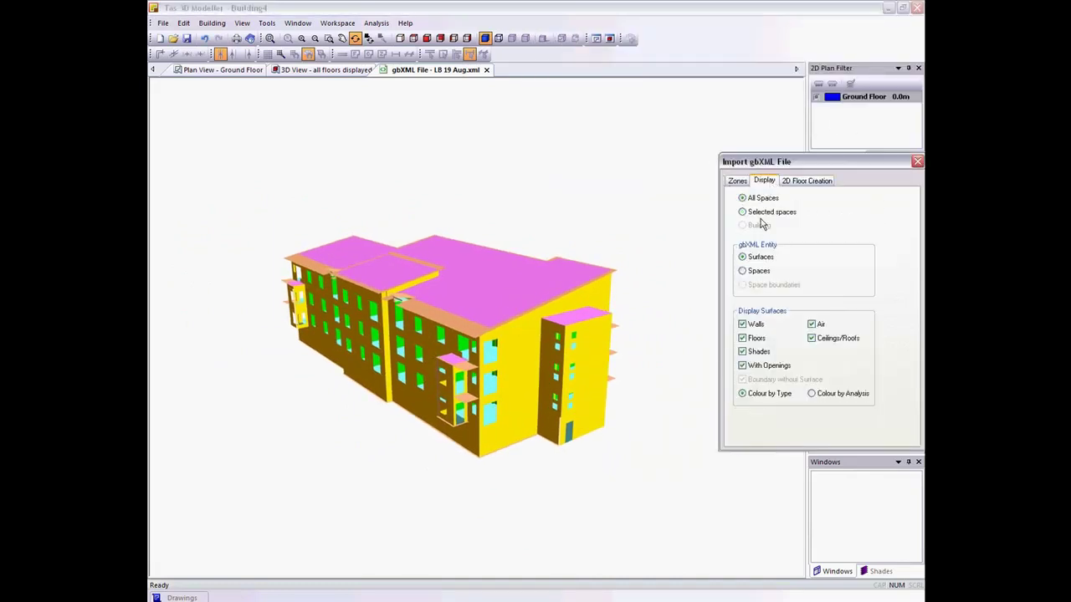
click(760, 215)
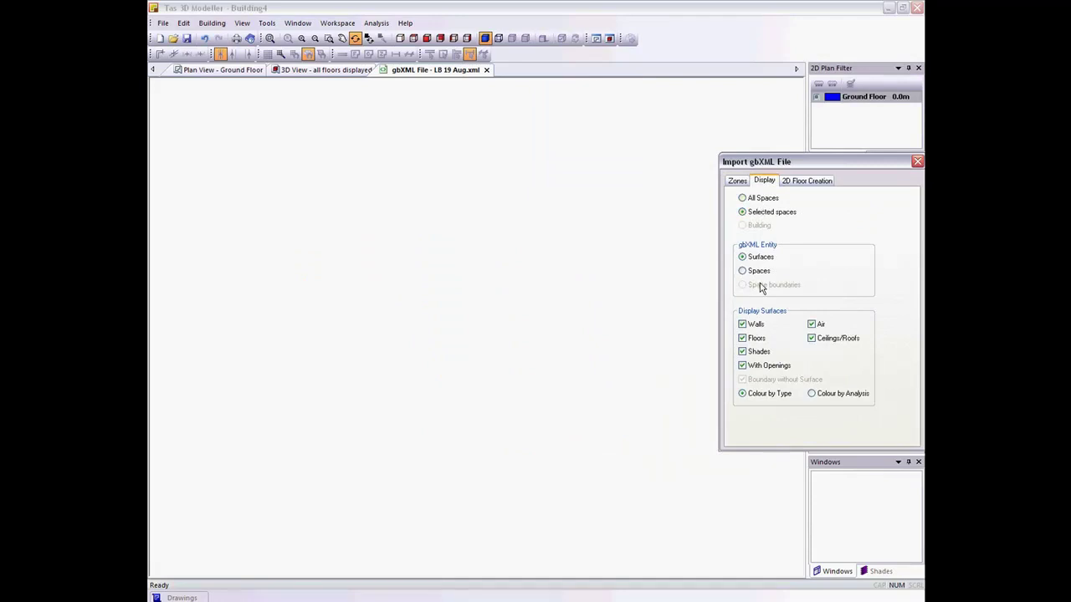
click(760, 271)
click(757, 199)
drag(588, 300, 536, 330)
click(757, 258)
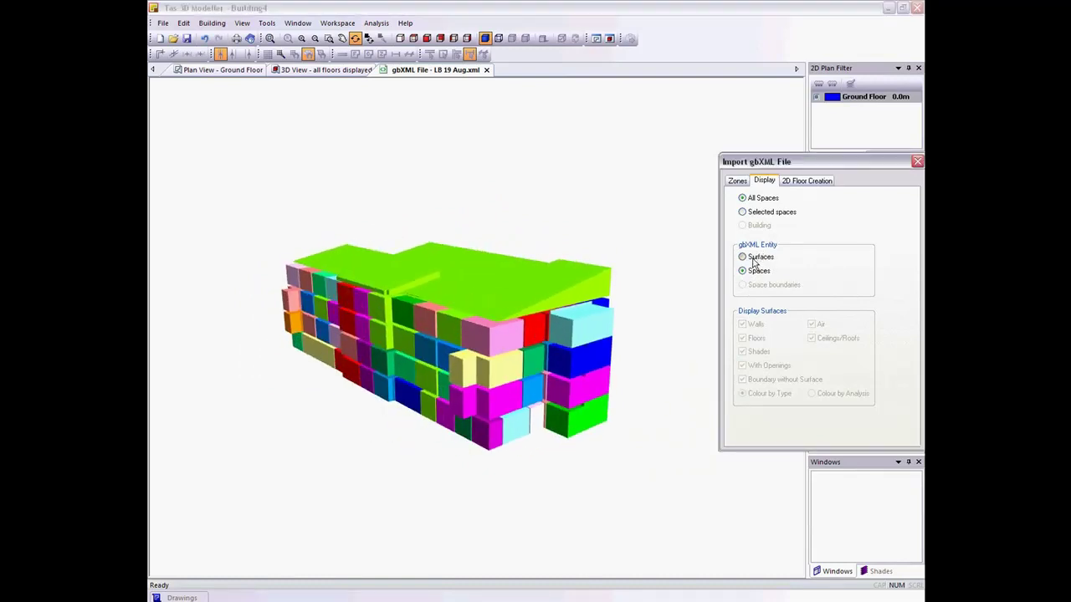
scroll(523, 338, up, 3)
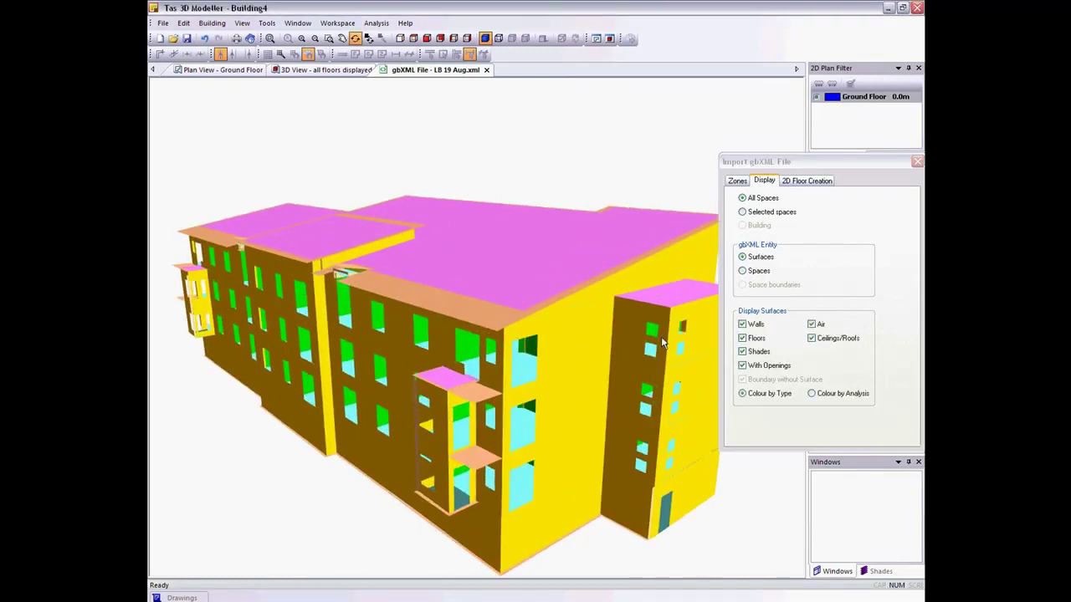
scroll(643, 356, down, 1)
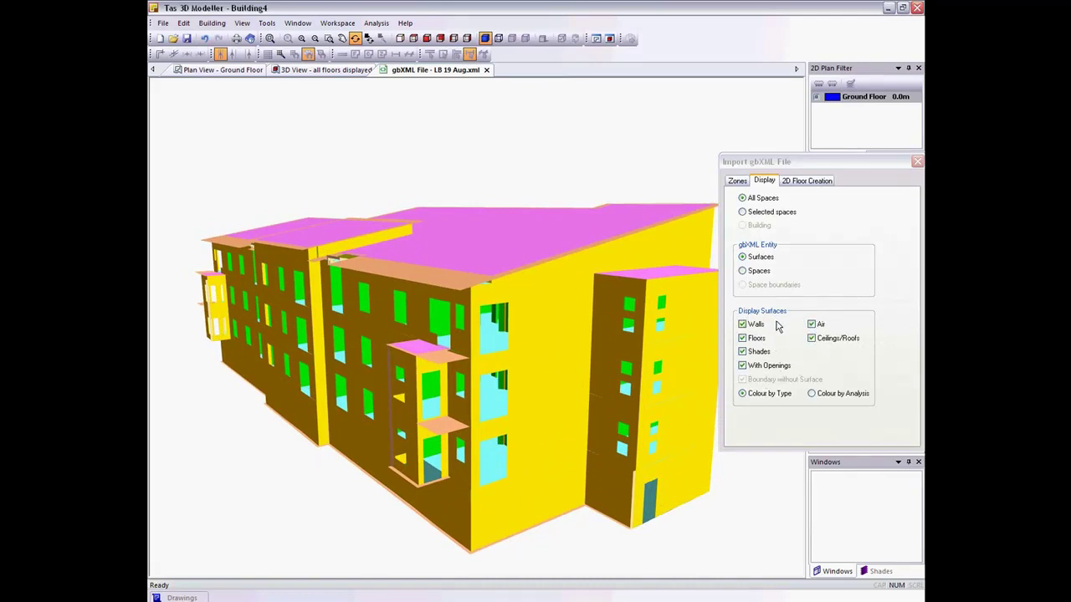
- Hide the Air surfaces in the import preview and examine the building's corner below the roof overhang
click(812, 324)
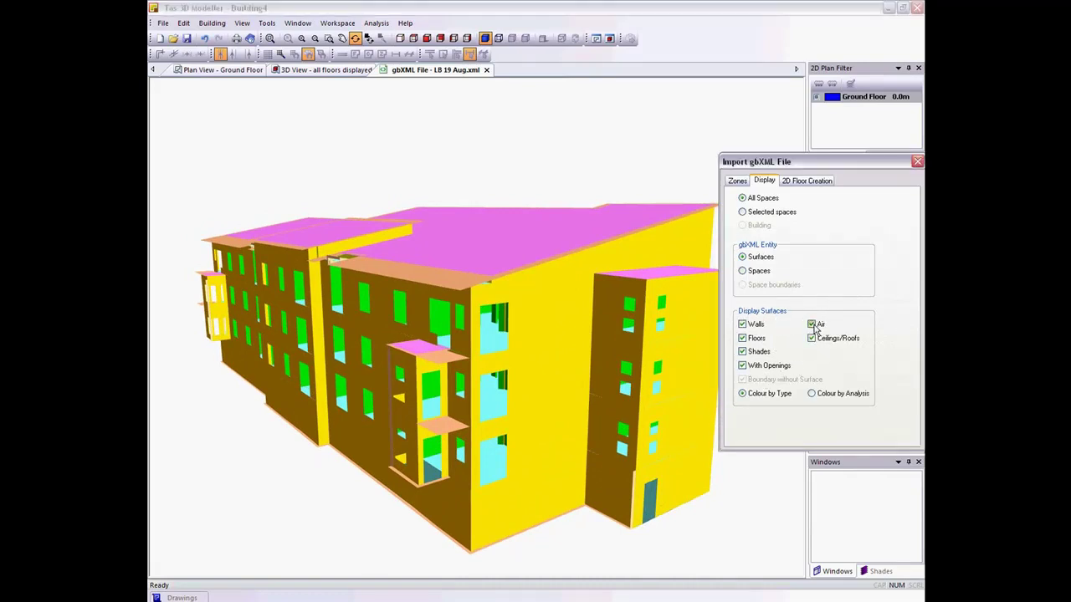
drag(527, 355, 538, 366)
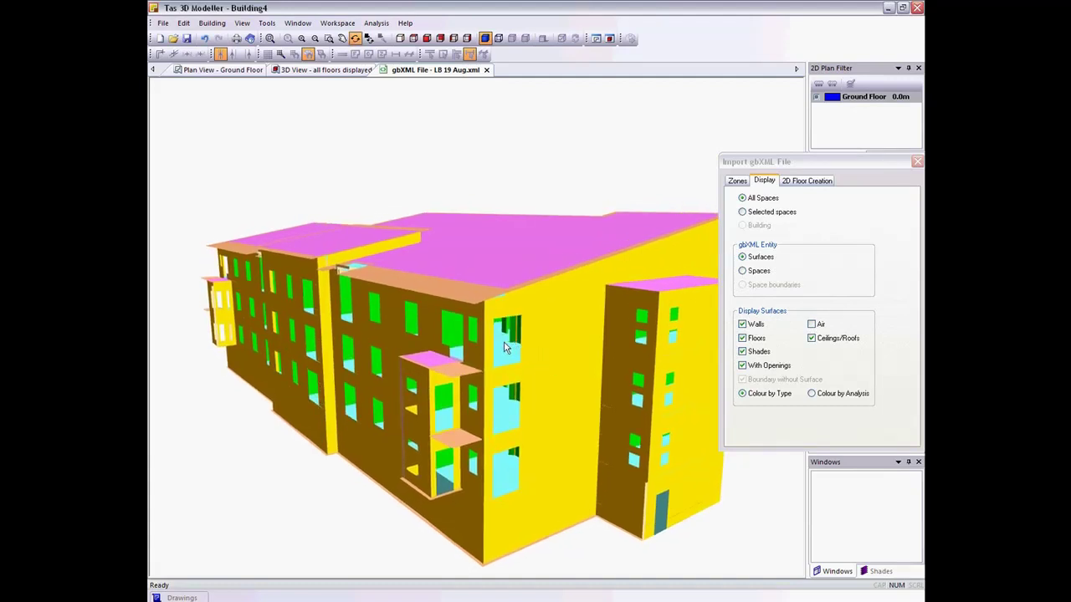
drag(503, 341, 505, 329)
scroll(506, 333, up, 3)
scroll(525, 293, down, 5)
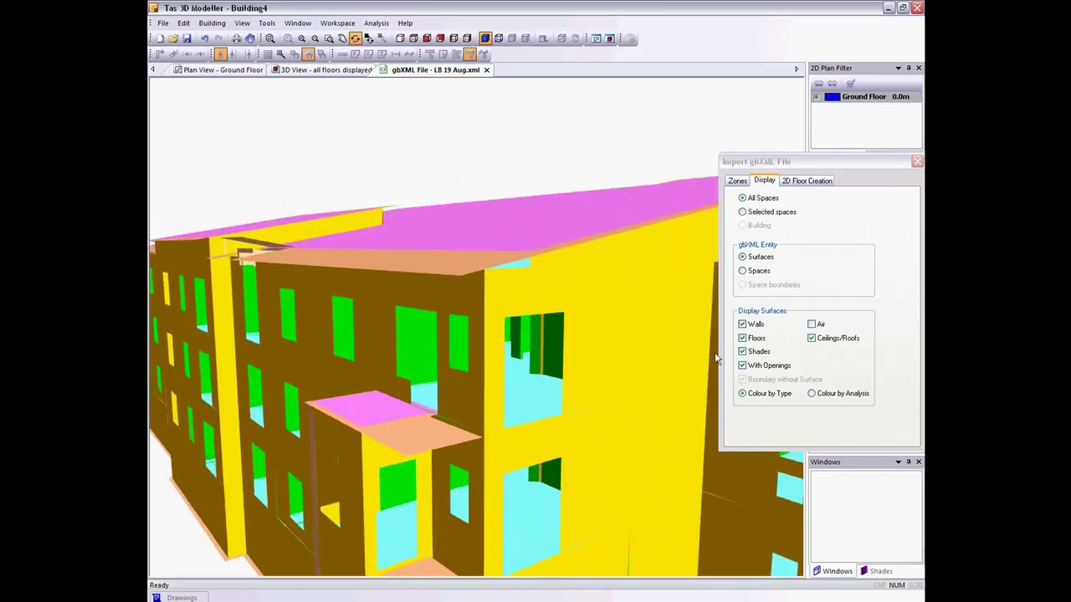
- Hide the Shades surfaces in the preview and examine the opening beneath the roof edge
click(742, 352)
scroll(509, 308, up, 5)
drag(510, 302, 502, 302)
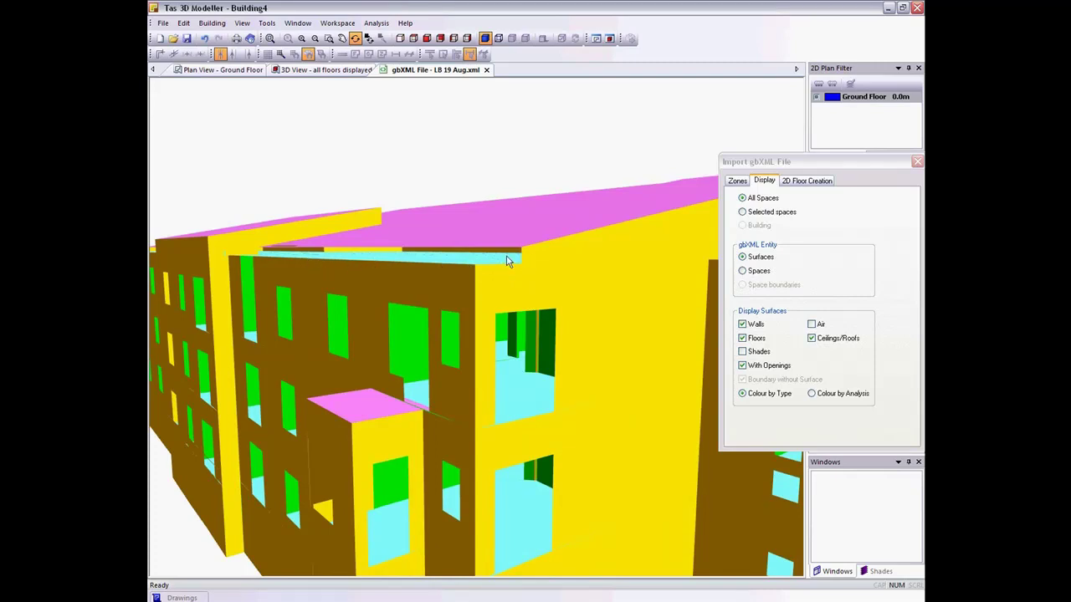
drag(507, 260, 494, 253)
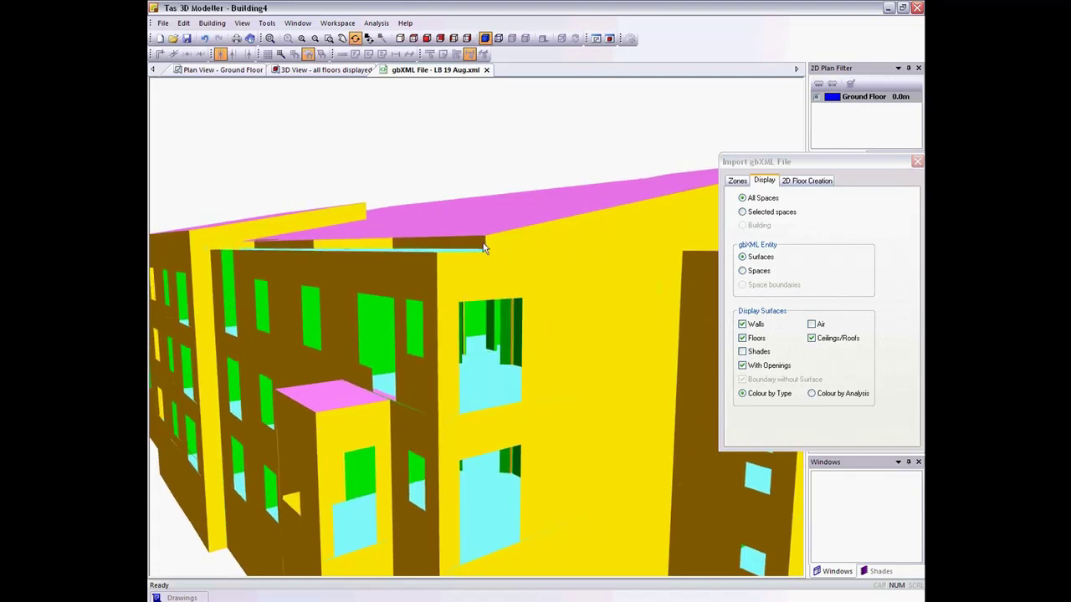
- Show the Air and Shades surfaces in the preview again and view the whole building from the front
click(817, 325)
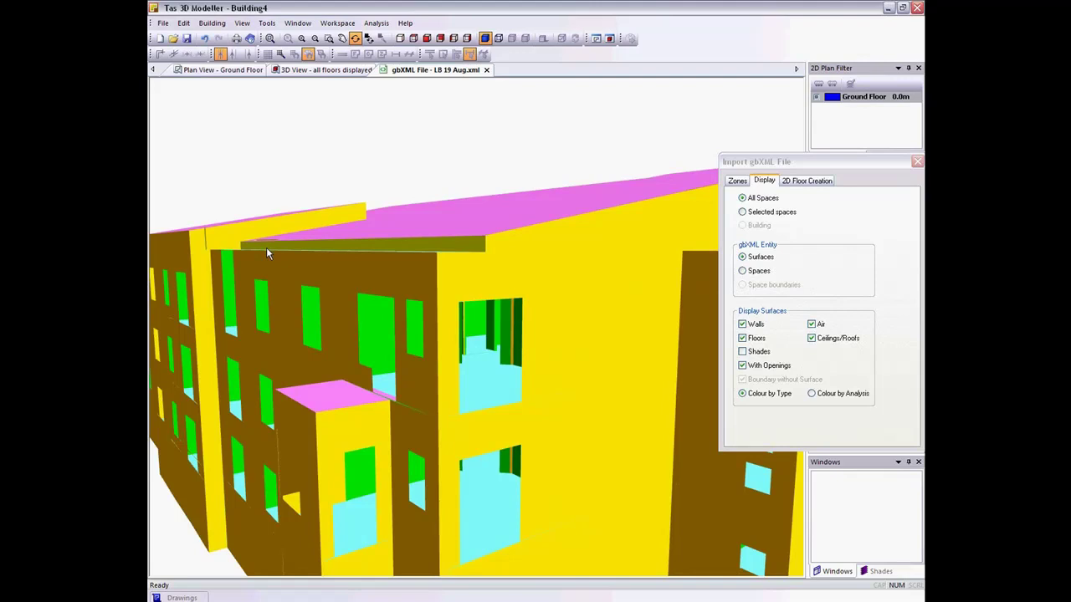
mouse_move(433, 254)
mouse_down()
mouse_move(437, 263)
mouse_move(457, 248)
mouse_move(431, 272)
mouse_up()
scroll(439, 268, down, 5)
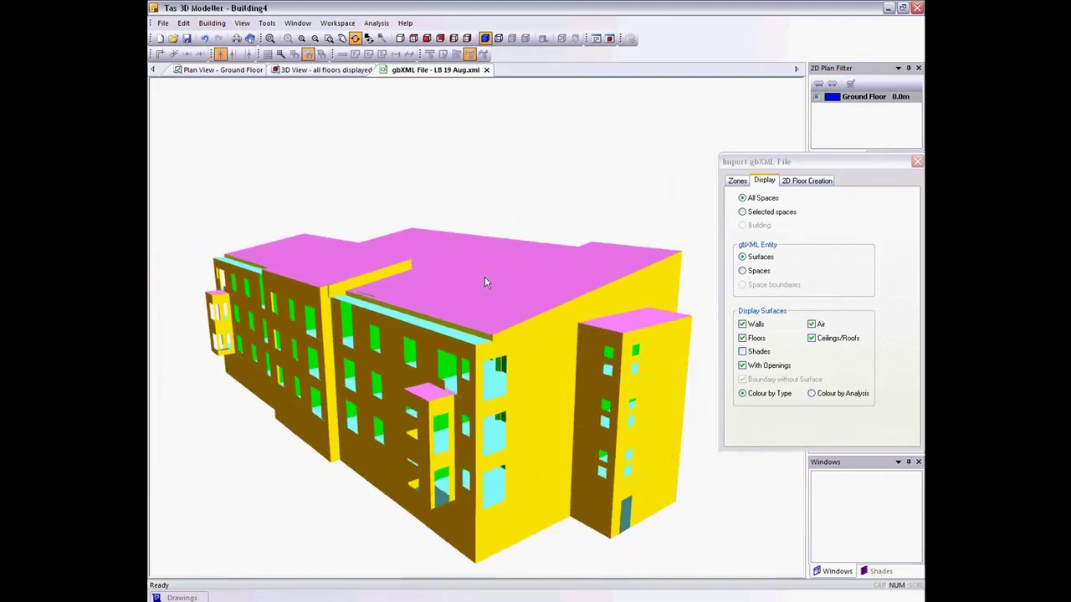
click(741, 351)
drag(326, 288, 490, 332)
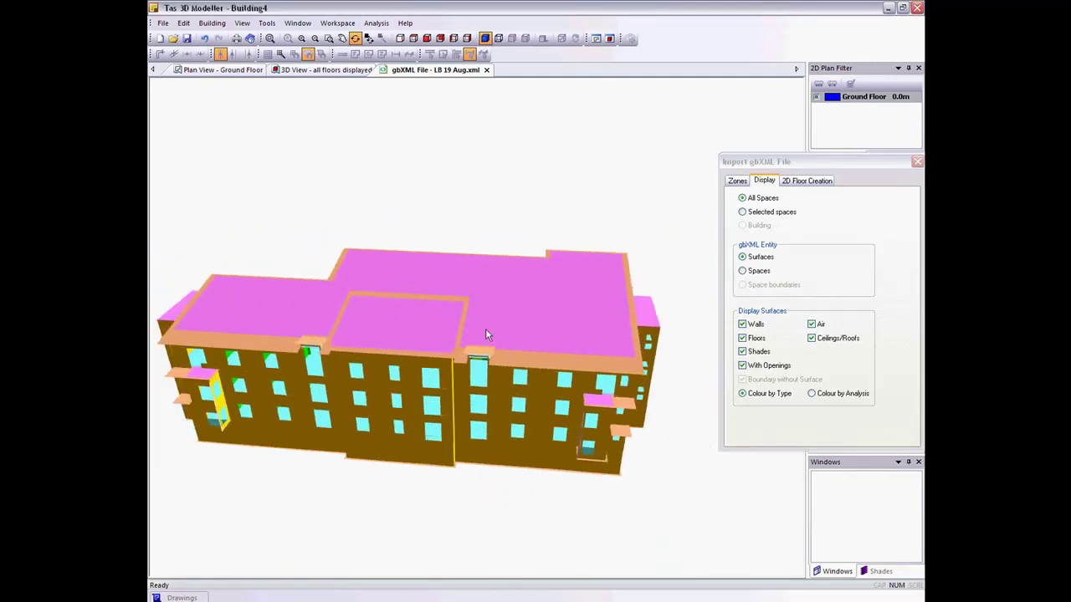
drag(588, 340, 434, 311)
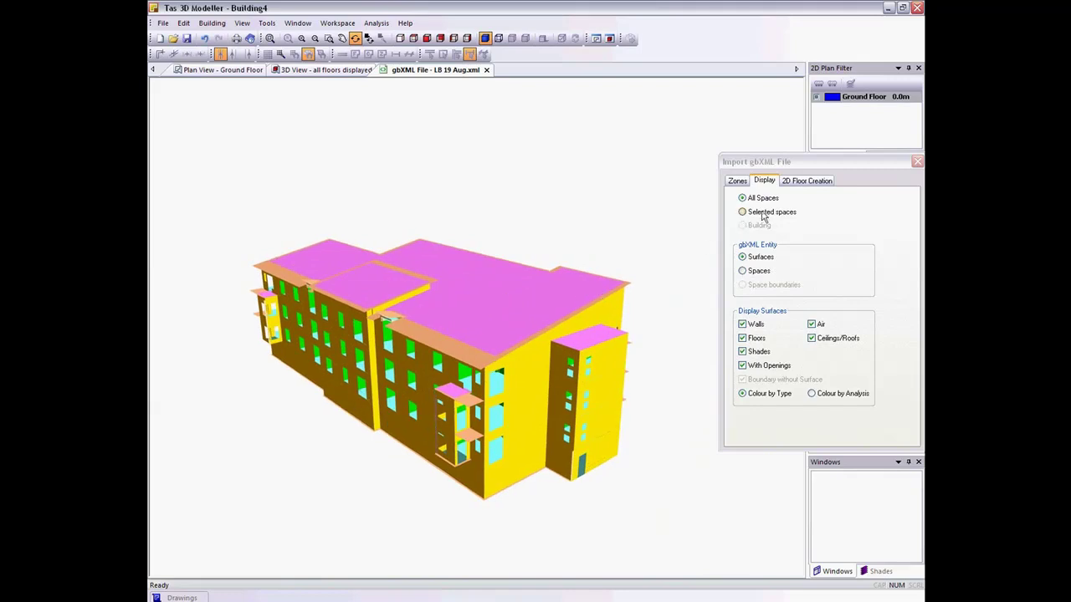
- Import the gbXML data with space names, using the Create 3D Model option
click(737, 182)
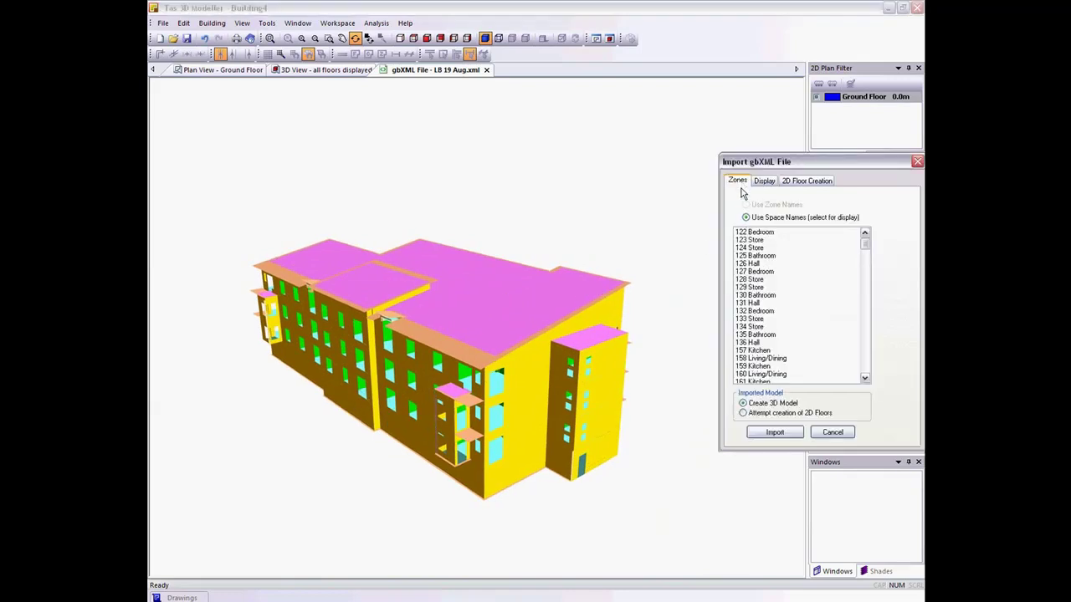
click(774, 432)
click(773, 432)
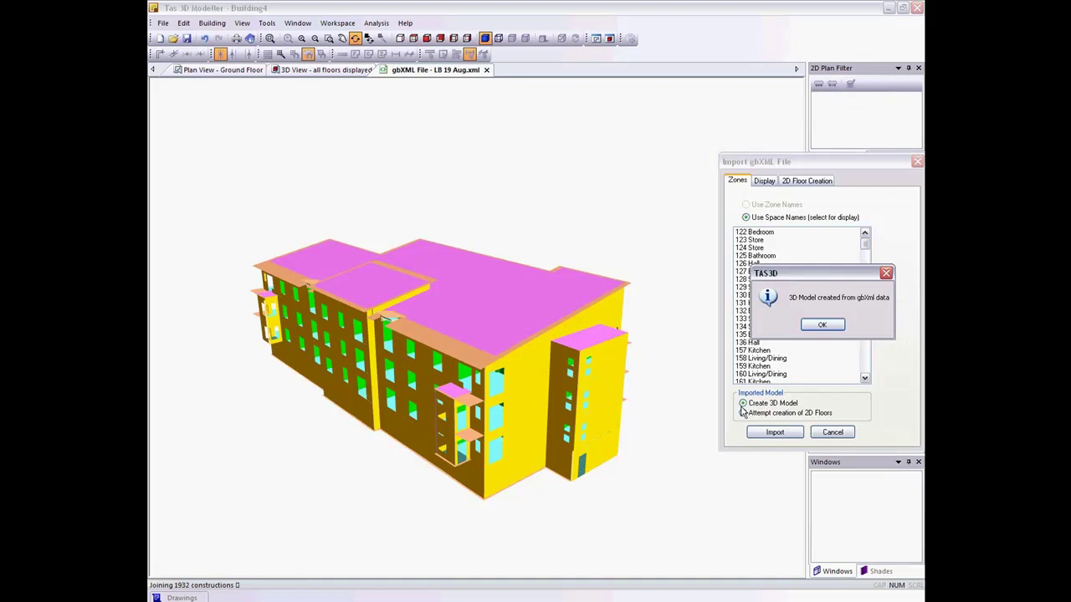
click(829, 326)
- Clear the Null setting of the Air building element so its surfaces under the roof overhang are drawn
scroll(472, 329, up, 3)
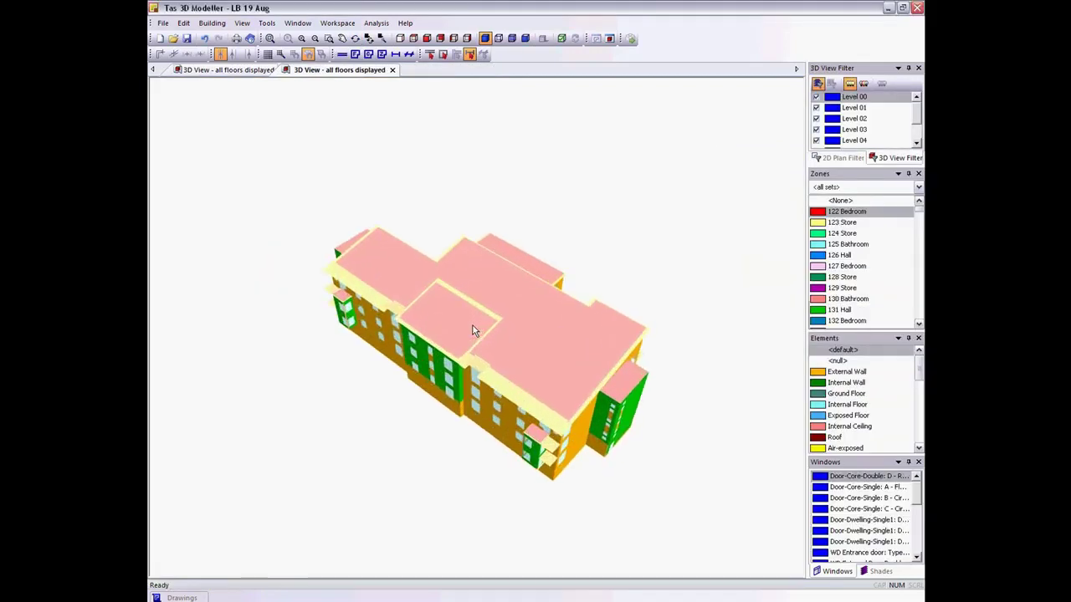
click(355, 39)
drag(544, 301, 505, 315)
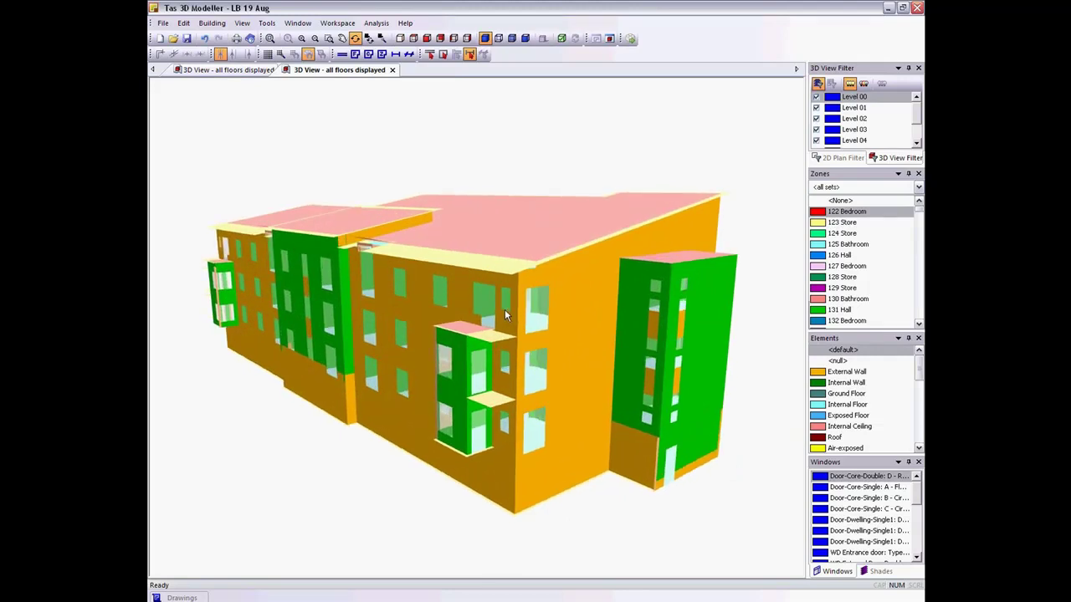
drag(499, 318, 485, 336)
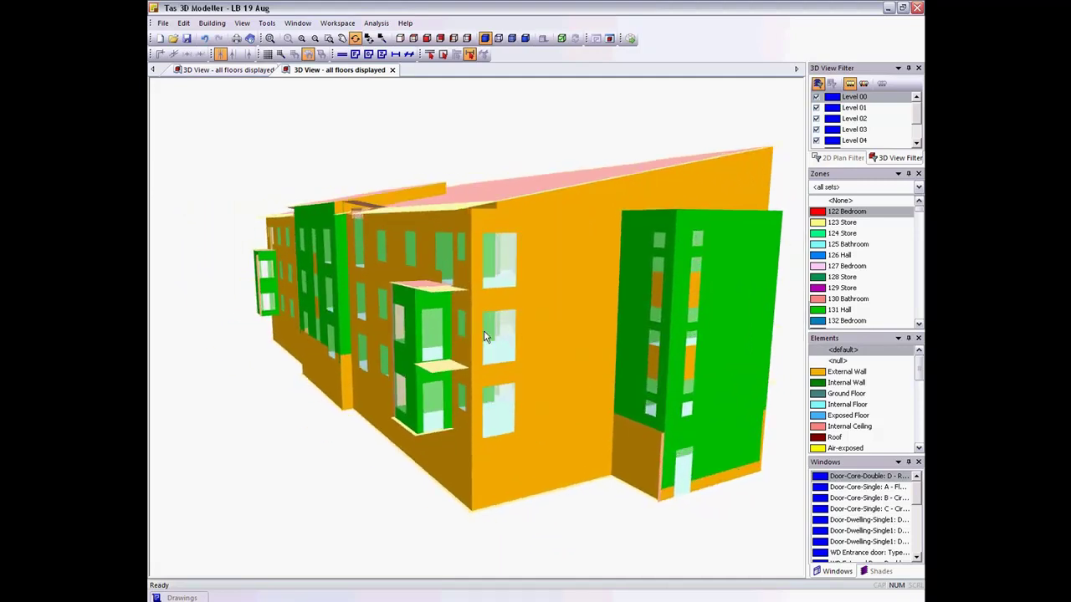
drag(494, 277, 491, 298)
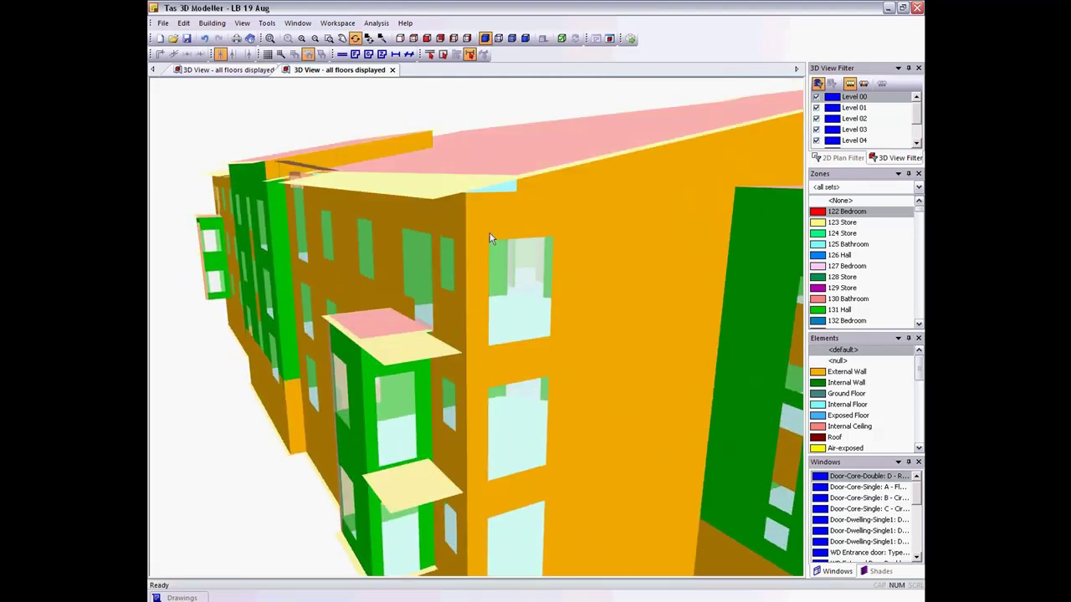
drag(499, 198, 479, 184)
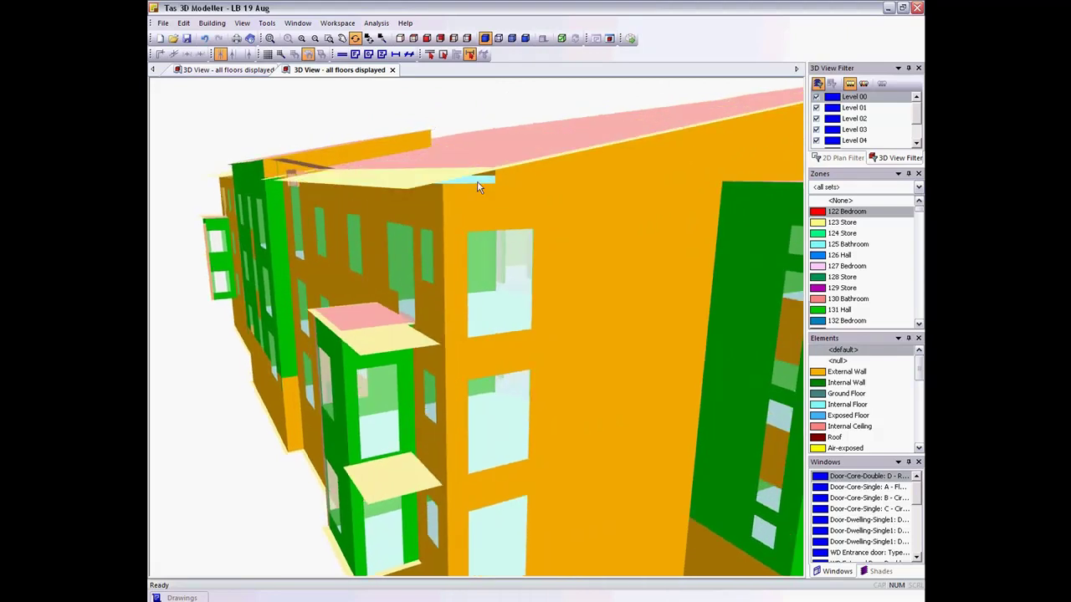
click(212, 23)
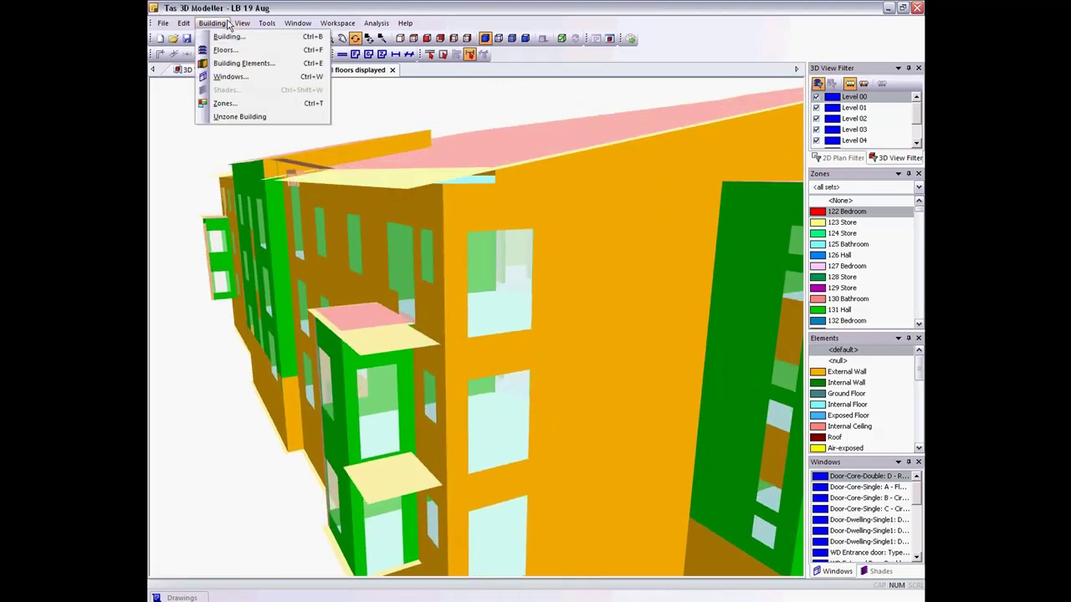
click(242, 65)
scroll(443, 316, down, 1)
click(462, 321)
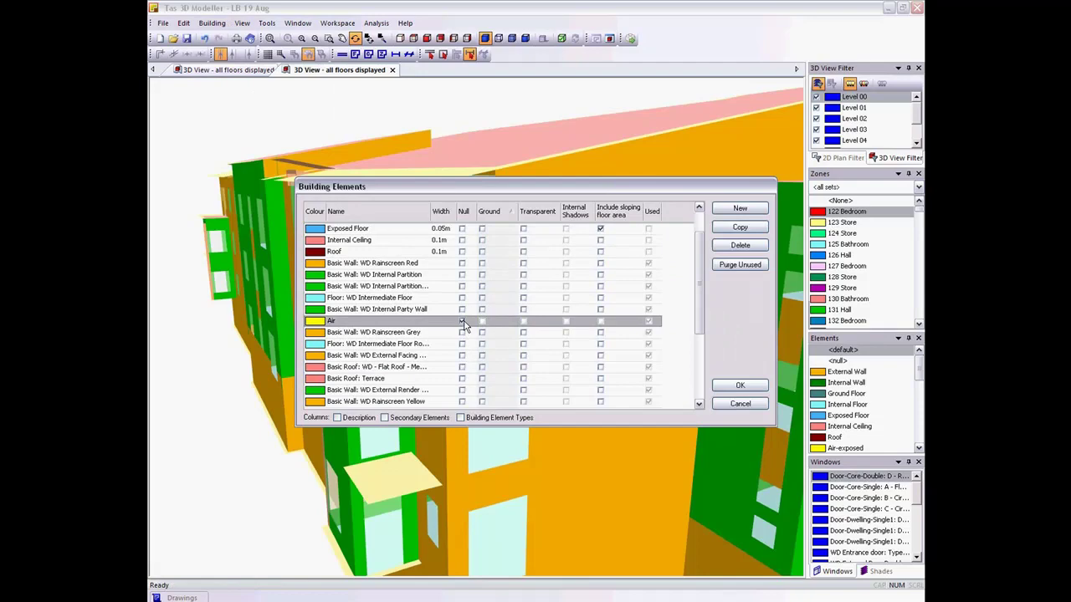
click(740, 385)
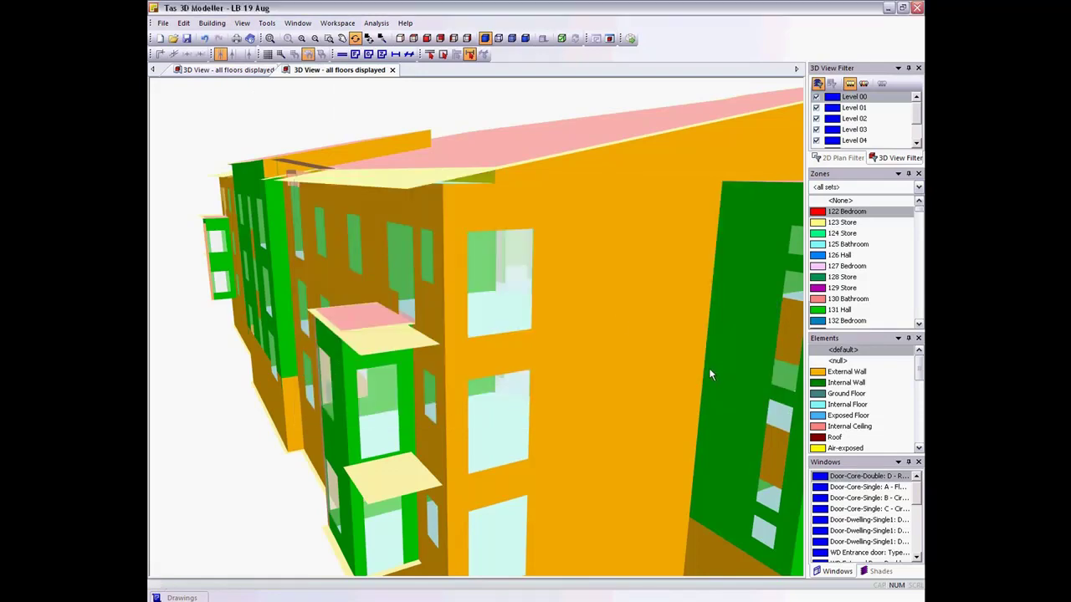
- Generate the analysis model for the whole imported building and acknowledge its notices
drag(511, 253, 553, 277)
scroll(544, 280, down, 3)
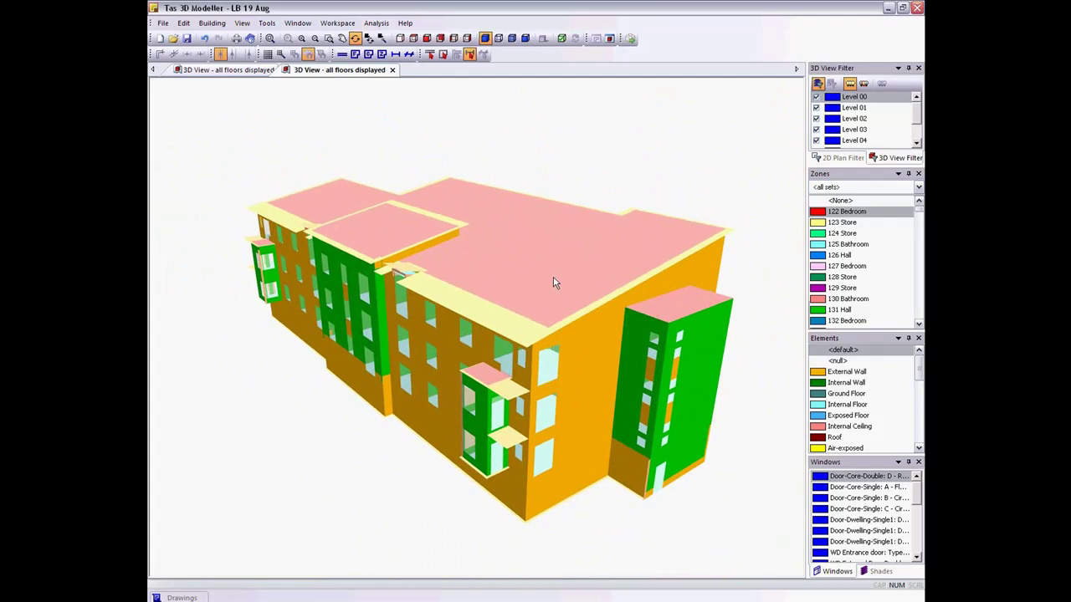
click(561, 38)
drag(434, 286, 545, 285)
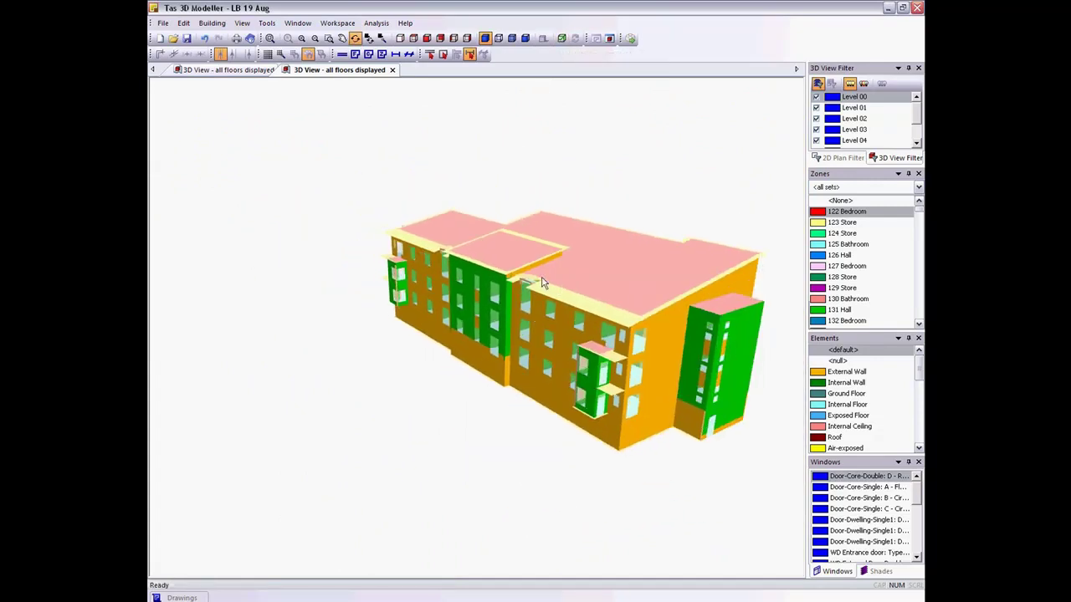
click(561, 38)
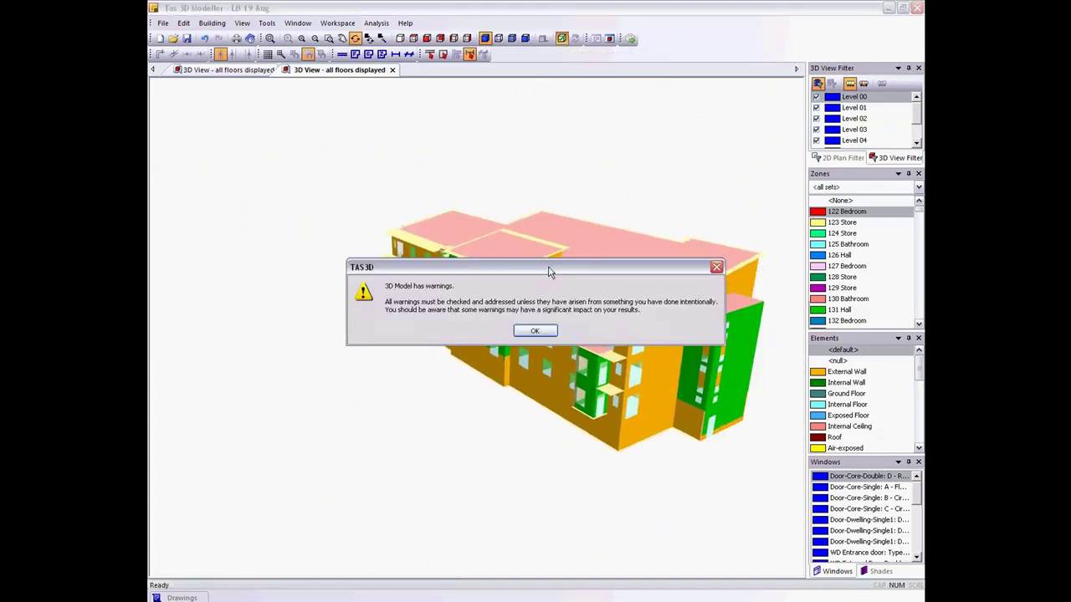
click(535, 330)
click(543, 328)
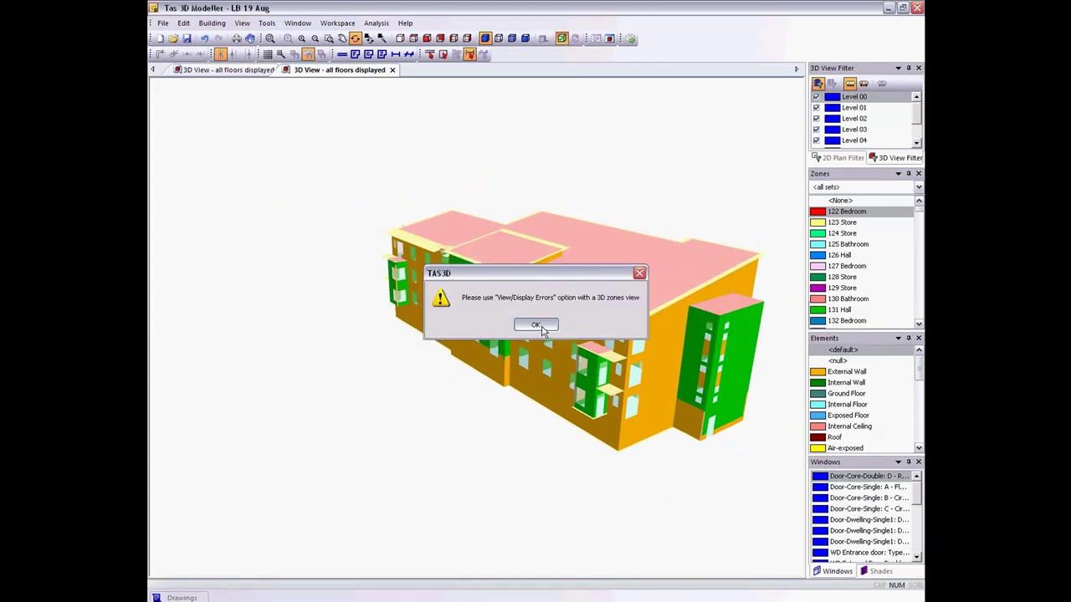
- Select the sixth "Imported Space has gaps between surfaces" warning to locate its space in the 3D model
click(312, 74)
drag(569, 304, 654, 300)
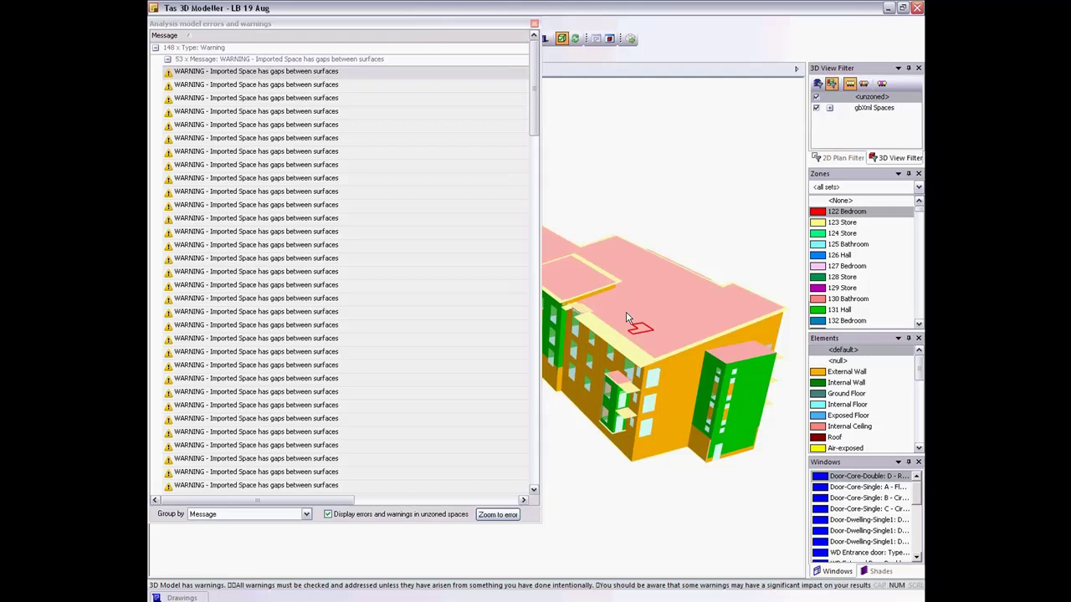
click(342, 139)
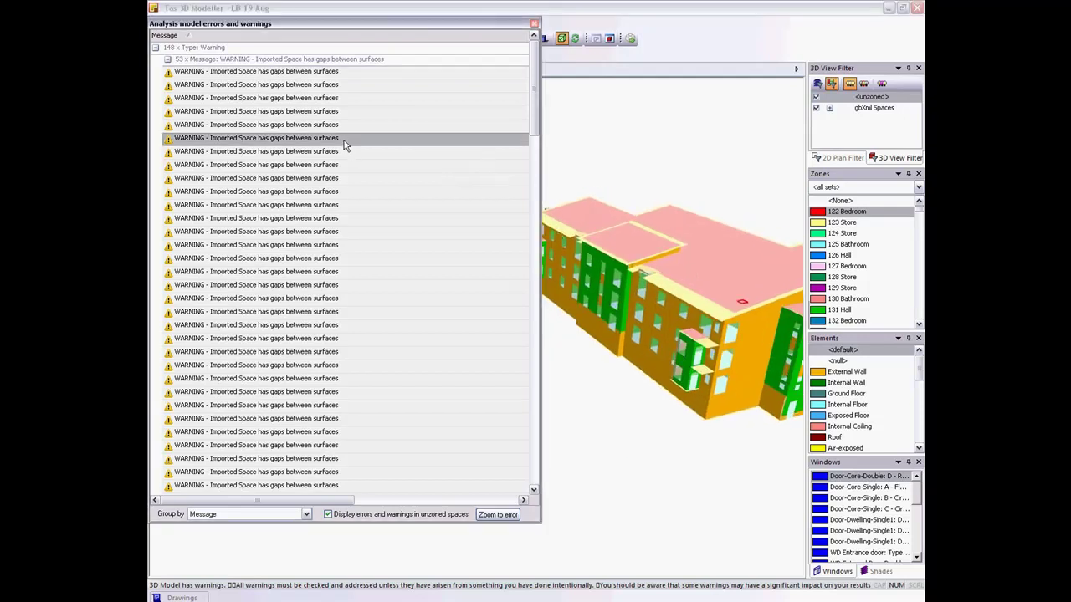
- Locate the space of the ninth "Imported Space has gaps between surfaces" warning and close the list of errors and warnings
click(343, 177)
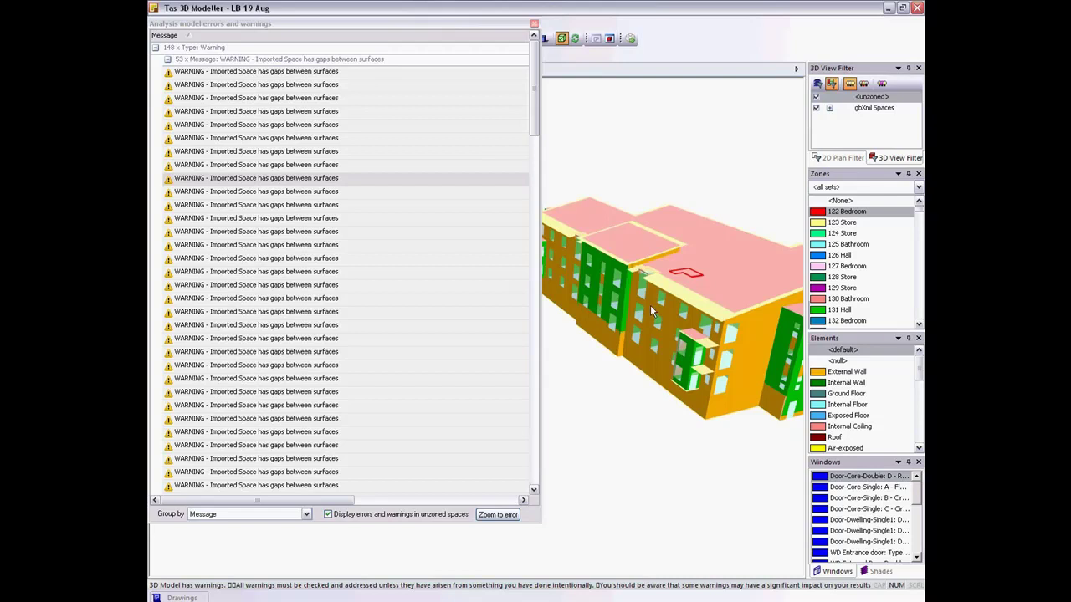
click(534, 24)
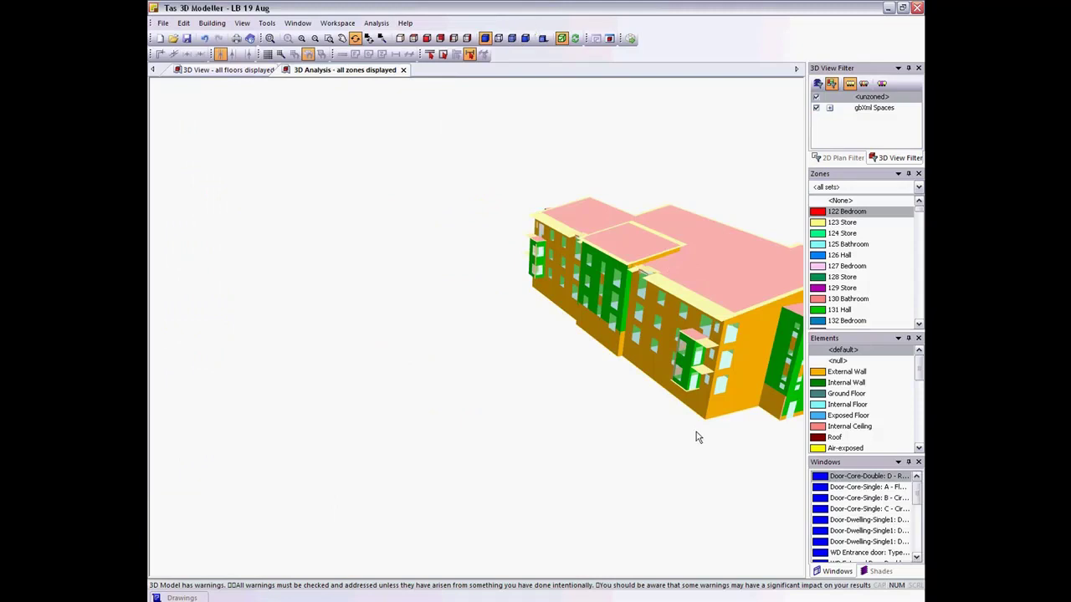
- Turn on the display of shadows for the whole building in the 3D analysis view
drag(696, 431, 588, 403)
scroll(588, 403, up, 5)
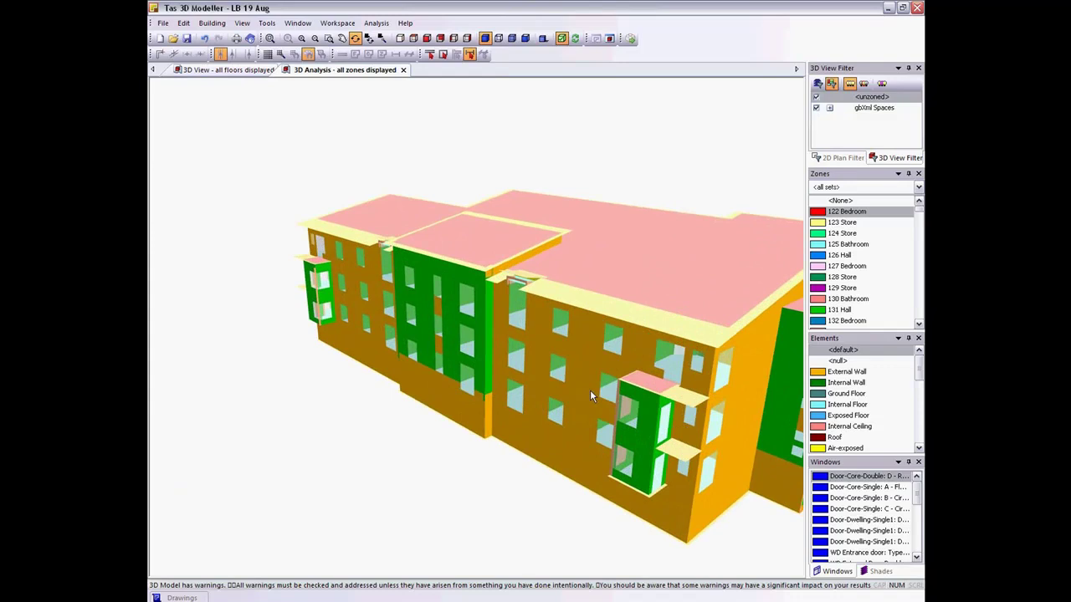
click(543, 38)
drag(465, 227, 435, 265)
scroll(435, 265, down, 3)
middle_drag(444, 258, 477, 178)
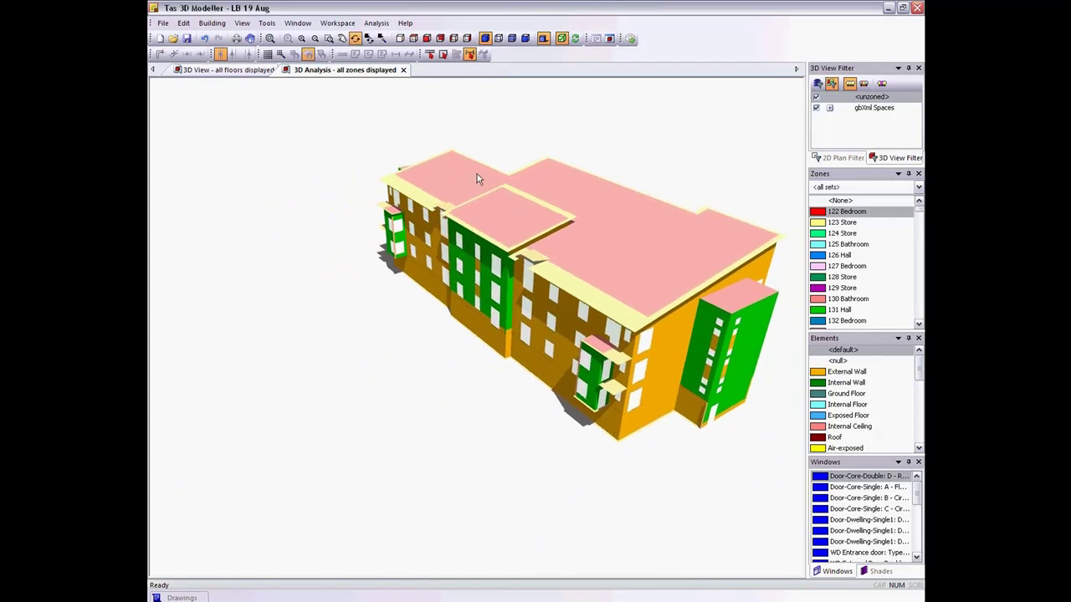
- Set the sun position to hour 15 and view the shadows it casts on the building's facades
click(242, 22)
click(259, 158)
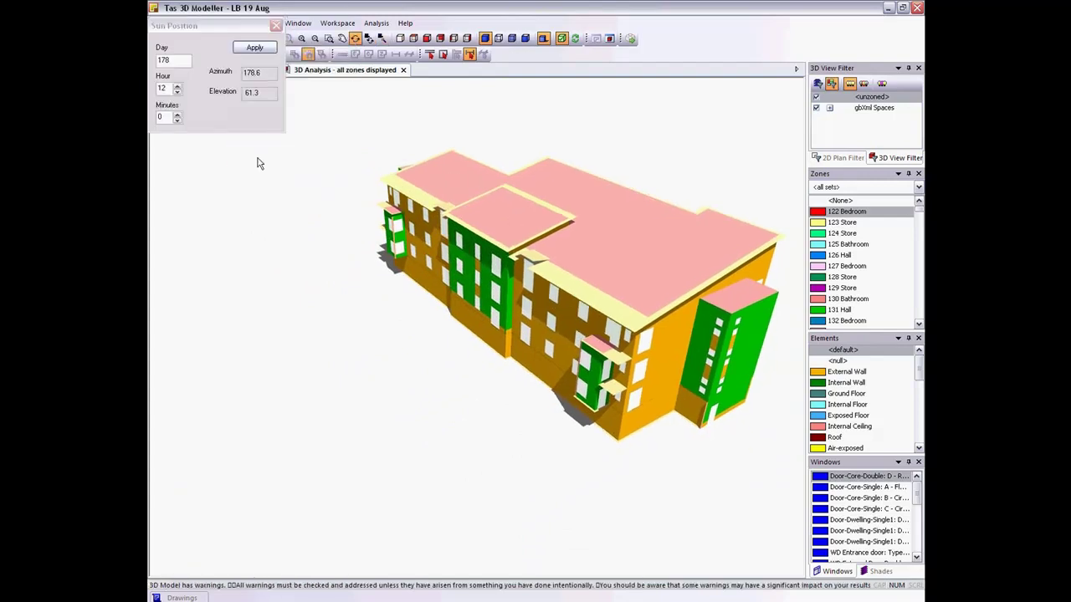
click(176, 87)
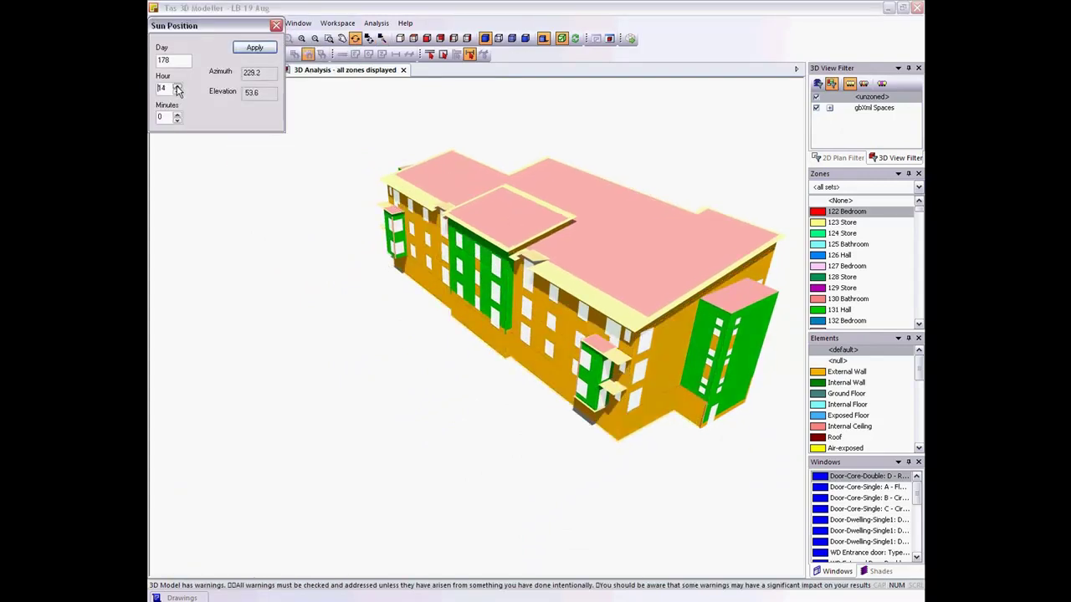
click(177, 87)
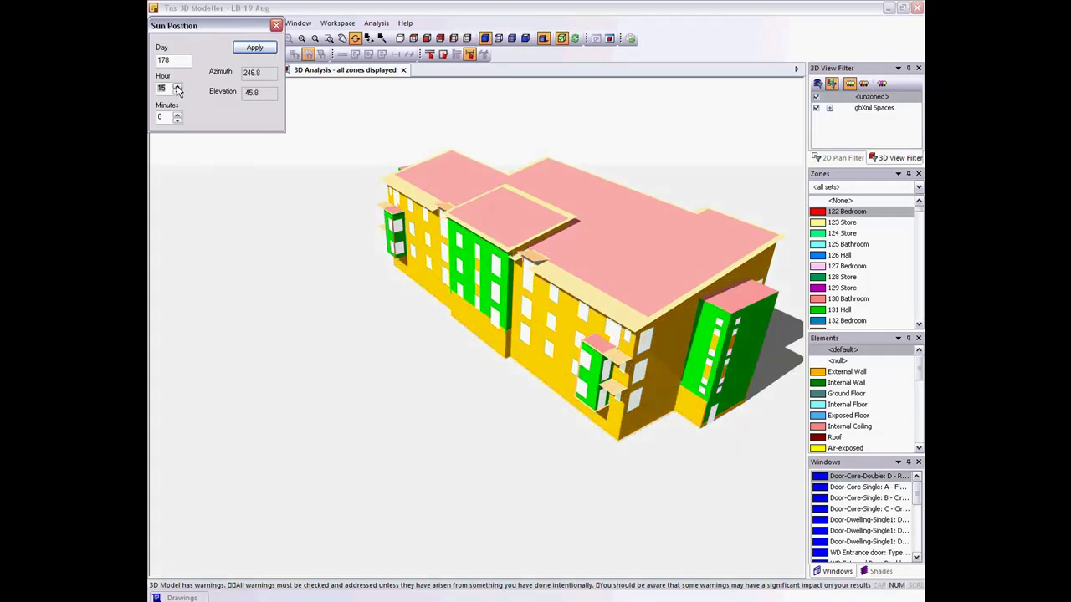
click(276, 25)
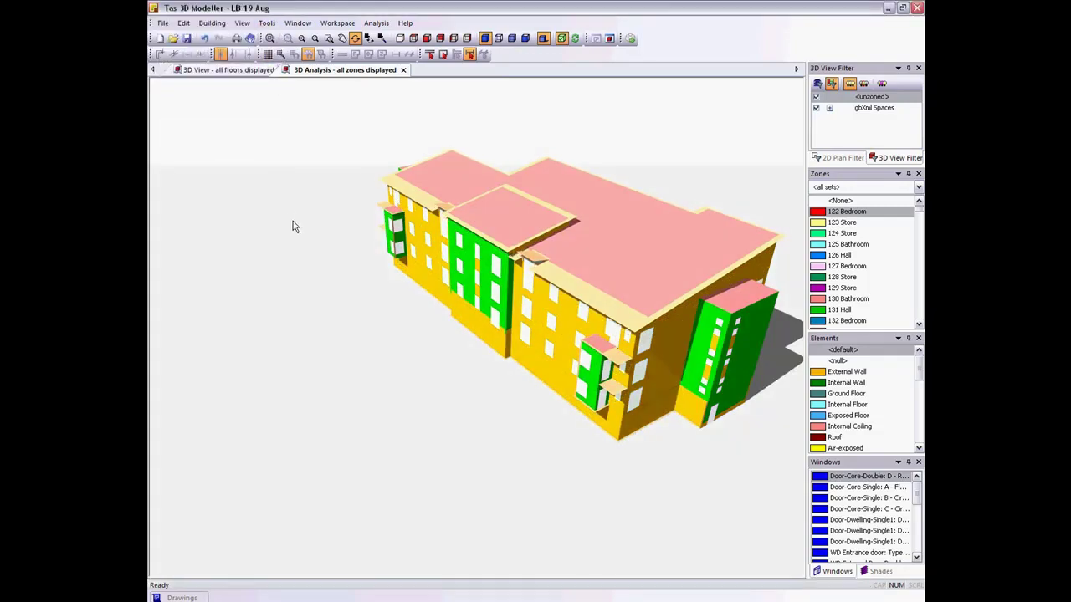
drag(292, 225, 459, 285)
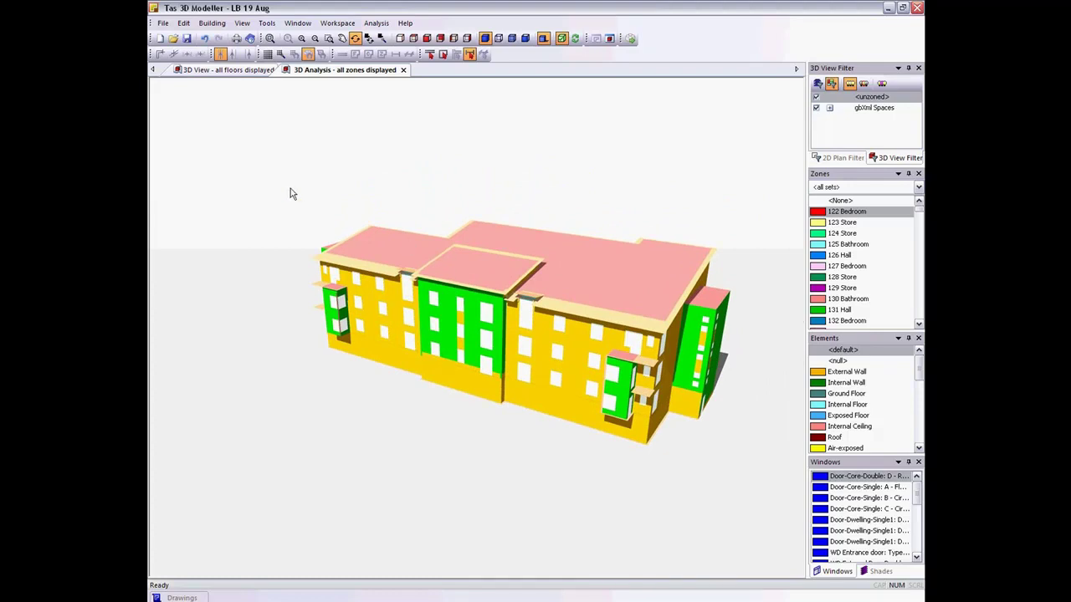
- Start a new building file, discarding the changes to LB 19 Aug
click(161, 38)
click(527, 327)
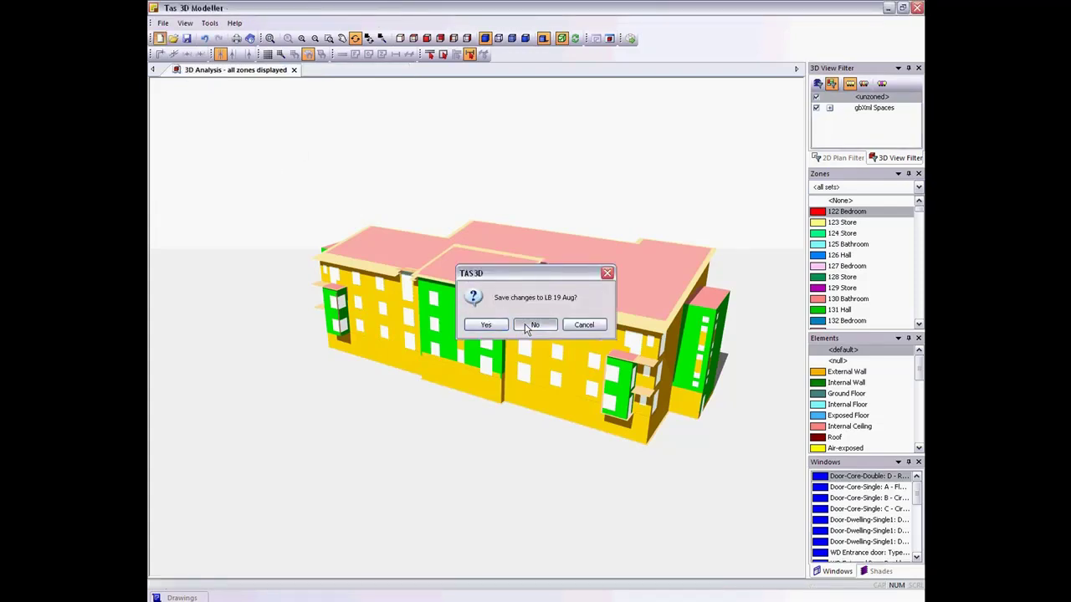
click(531, 325)
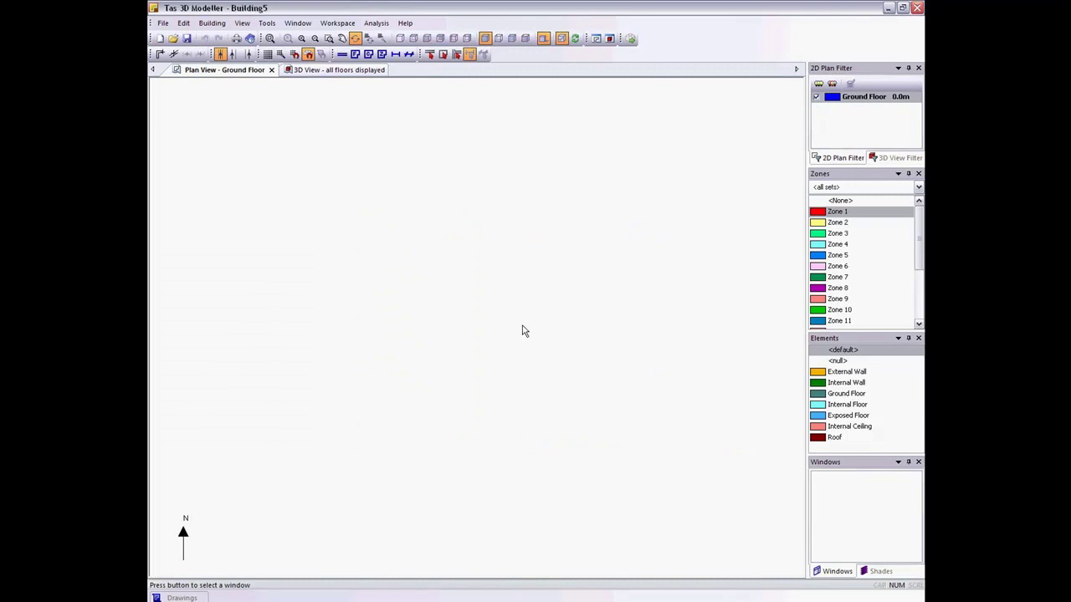
- Import the gbXML file rooflights2.xml with space names, using the Create 3D Model option
click(162, 25)
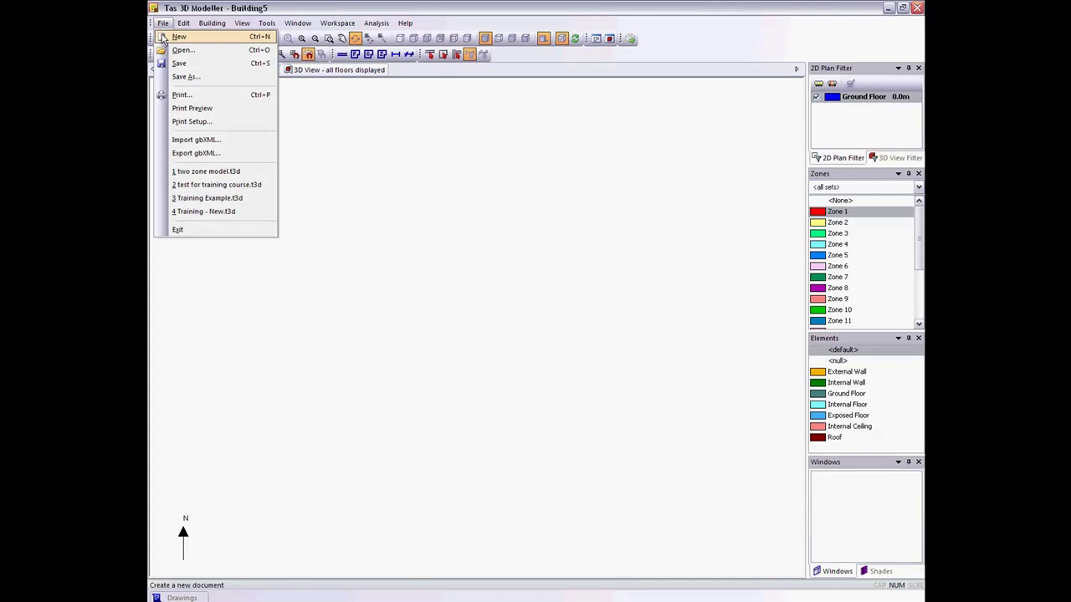
click(196, 140)
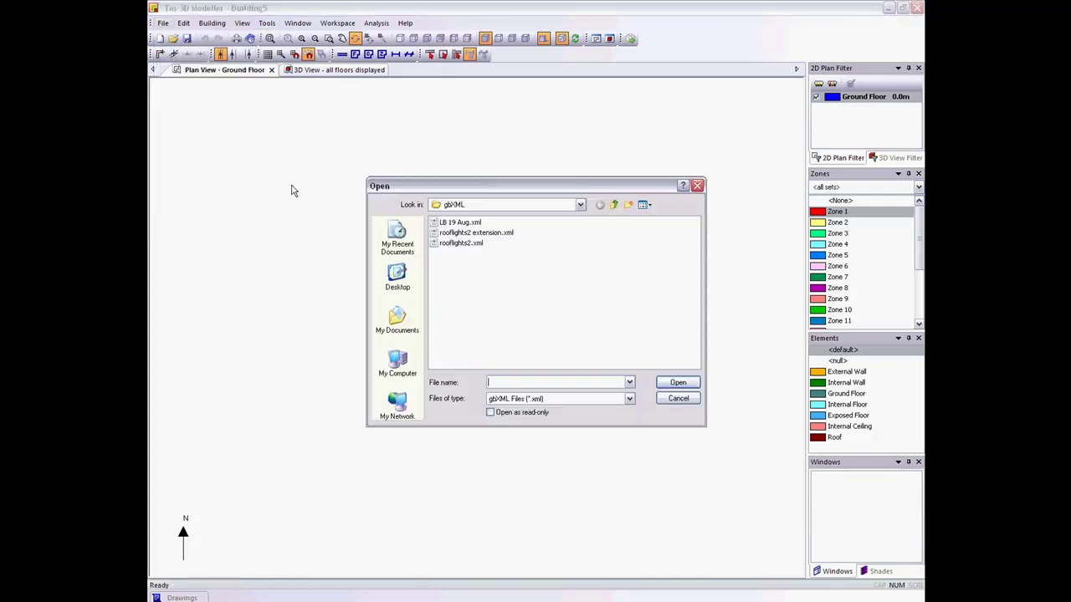
double_click(461, 242)
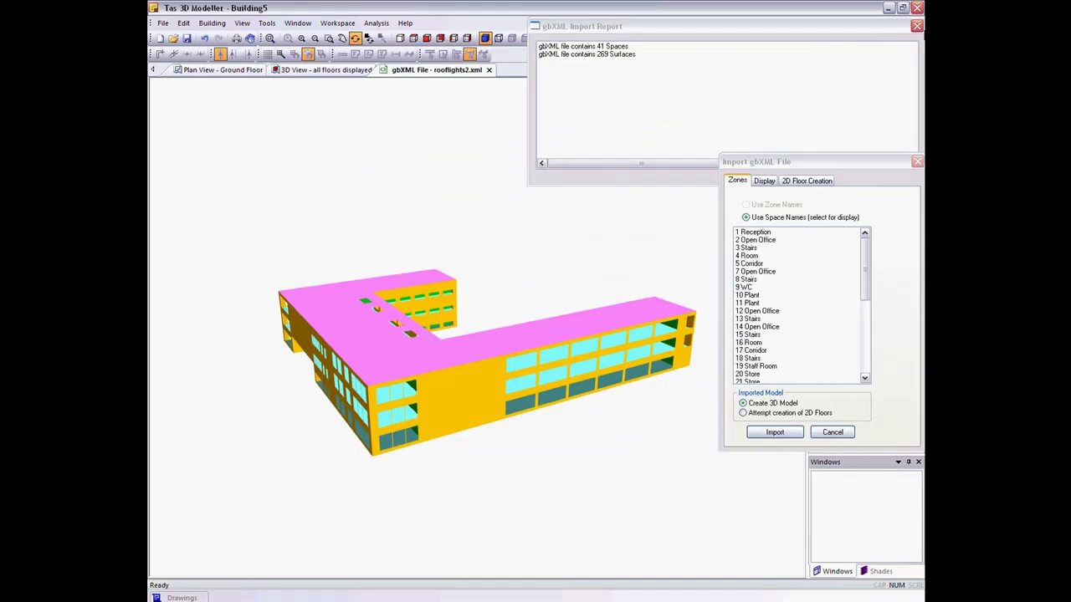
click(917, 26)
click(774, 434)
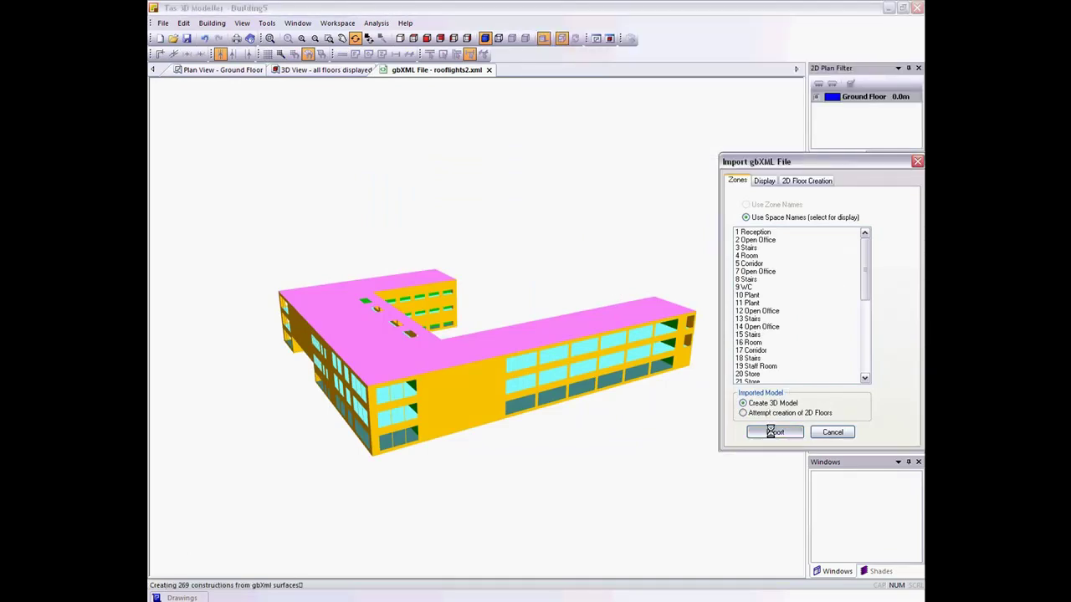
click(821, 326)
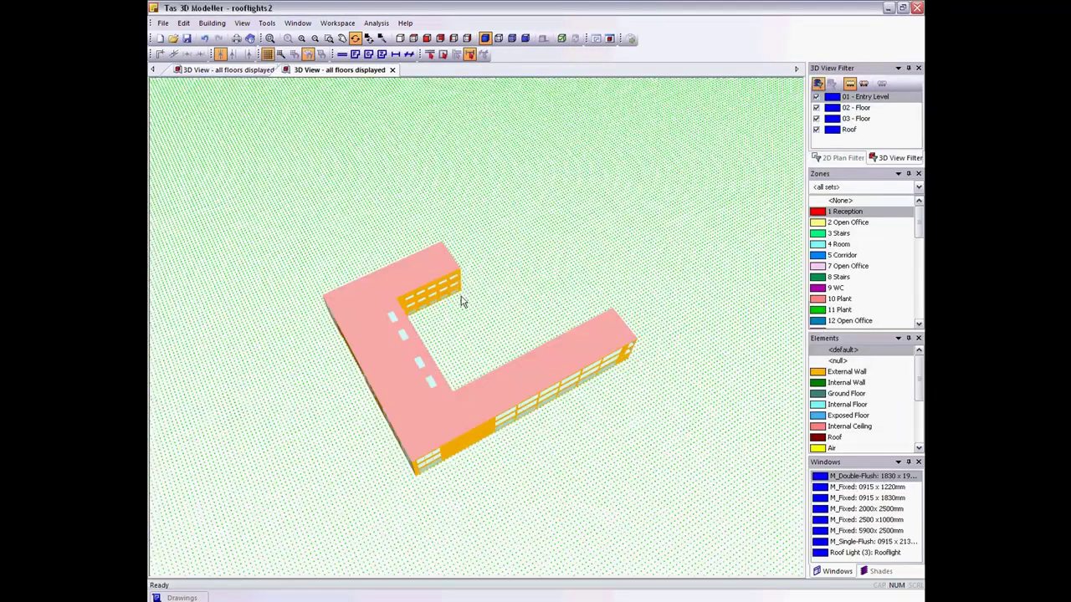
- Examine the imported building and identify the window type used in the courtyard wall of the short wing
scroll(409, 272, up, 5)
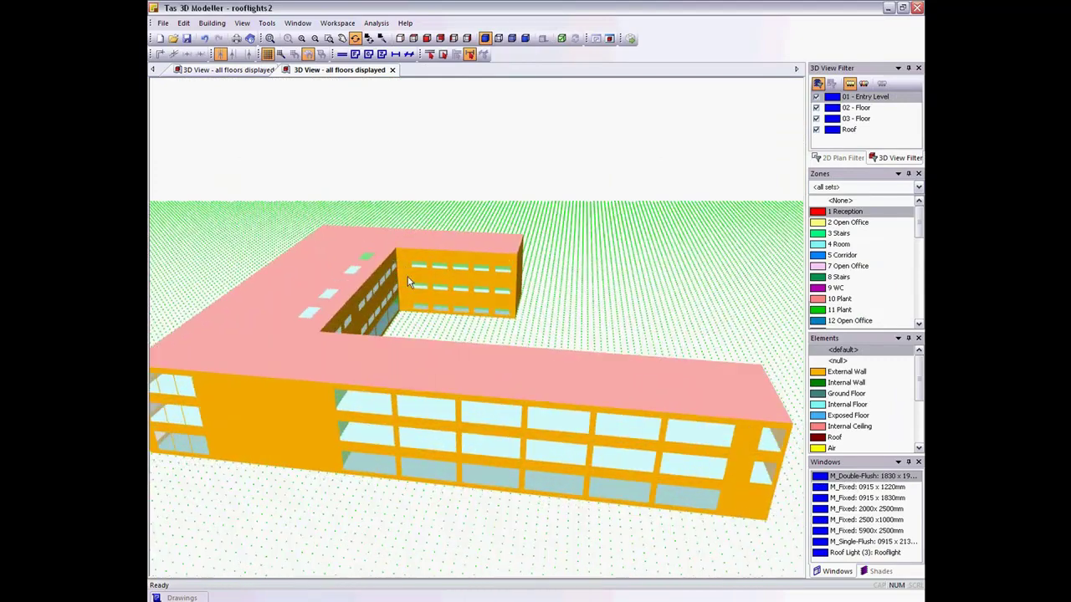
drag(409, 279, 471, 309)
scroll(471, 308, down, 5)
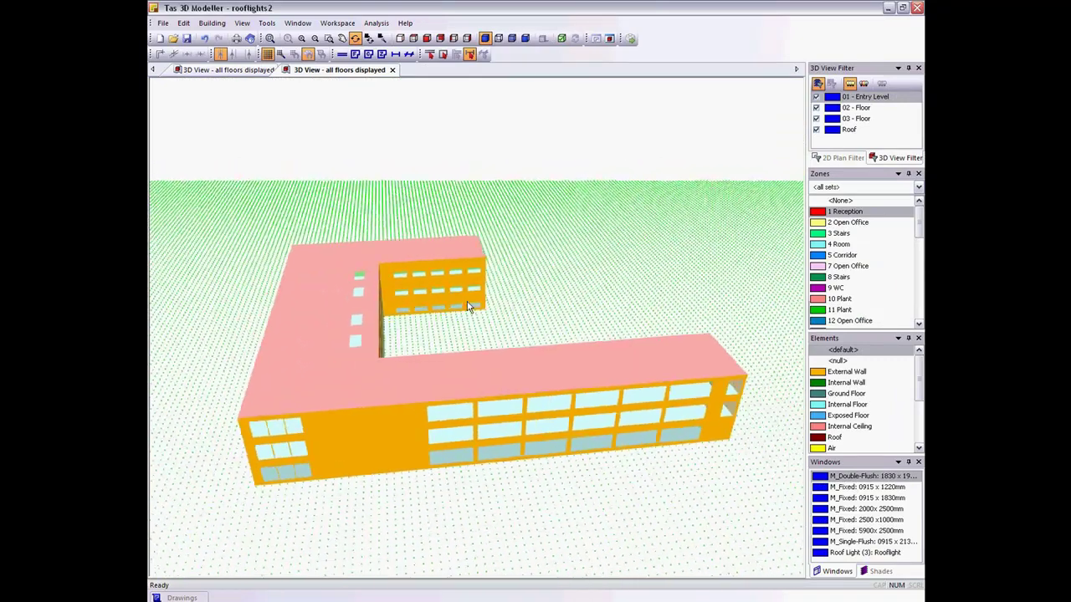
drag(409, 355, 400, 382)
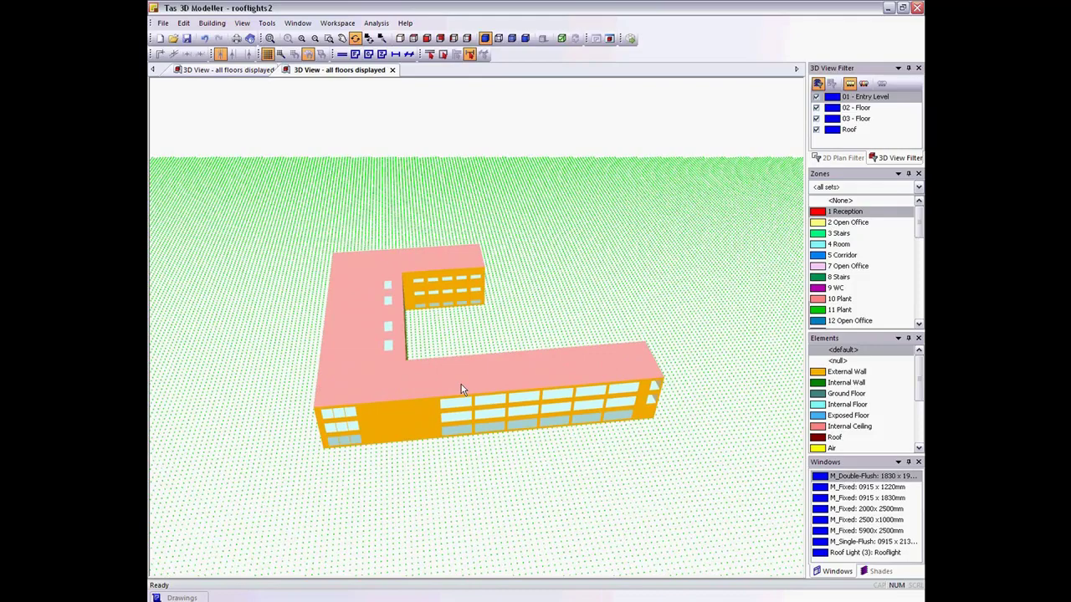
drag(473, 373, 456, 312)
scroll(430, 292, up, 3)
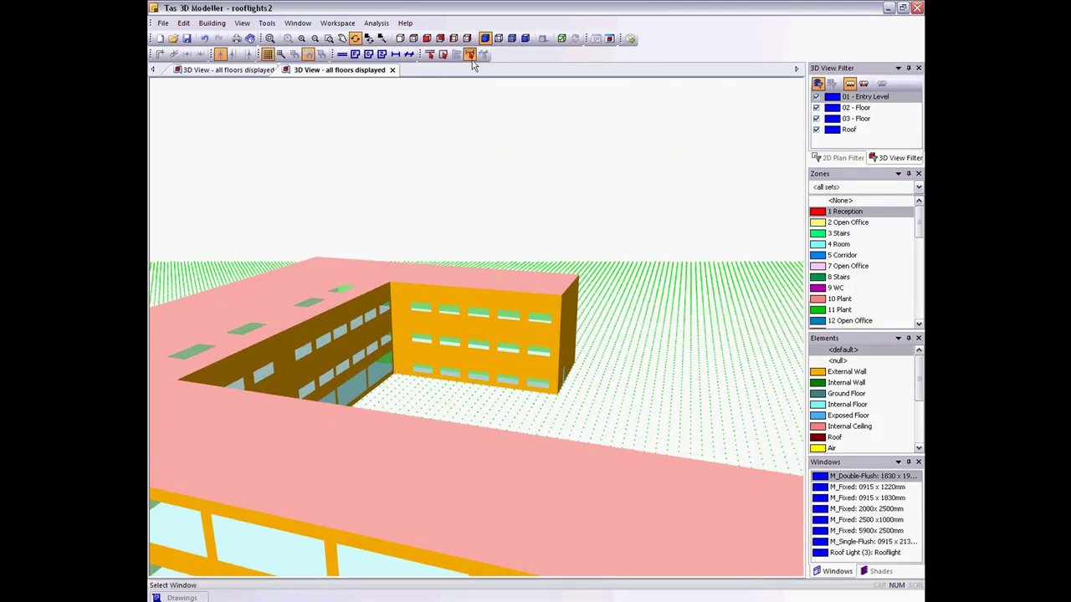
click(443, 55)
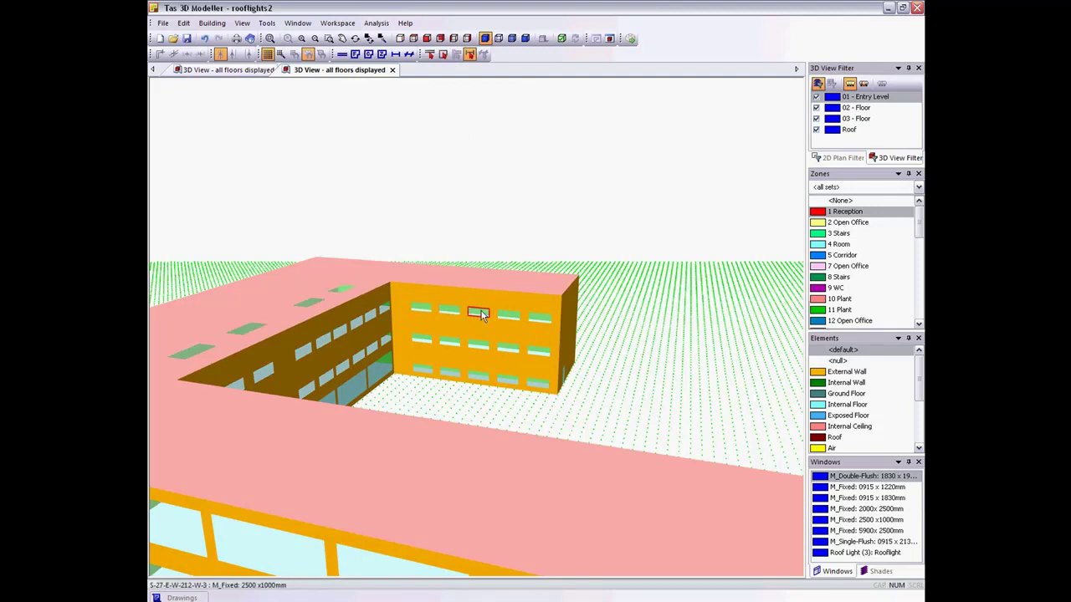
- Give the M_Fixed: 2500 x1000mm window type a frame width in the building's window definitions
click(216, 24)
click(230, 76)
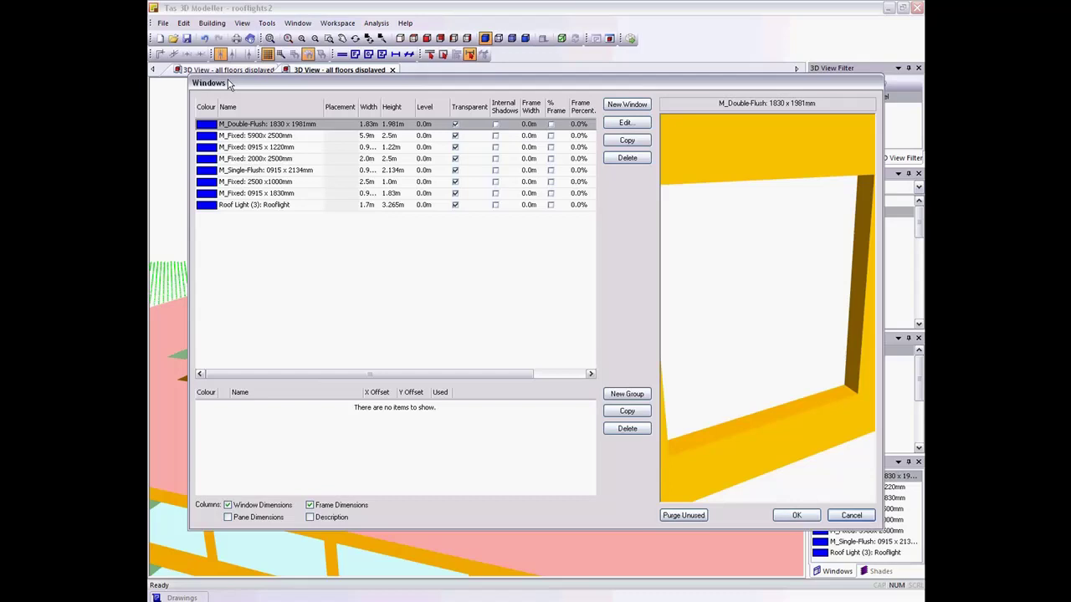
click(528, 183)
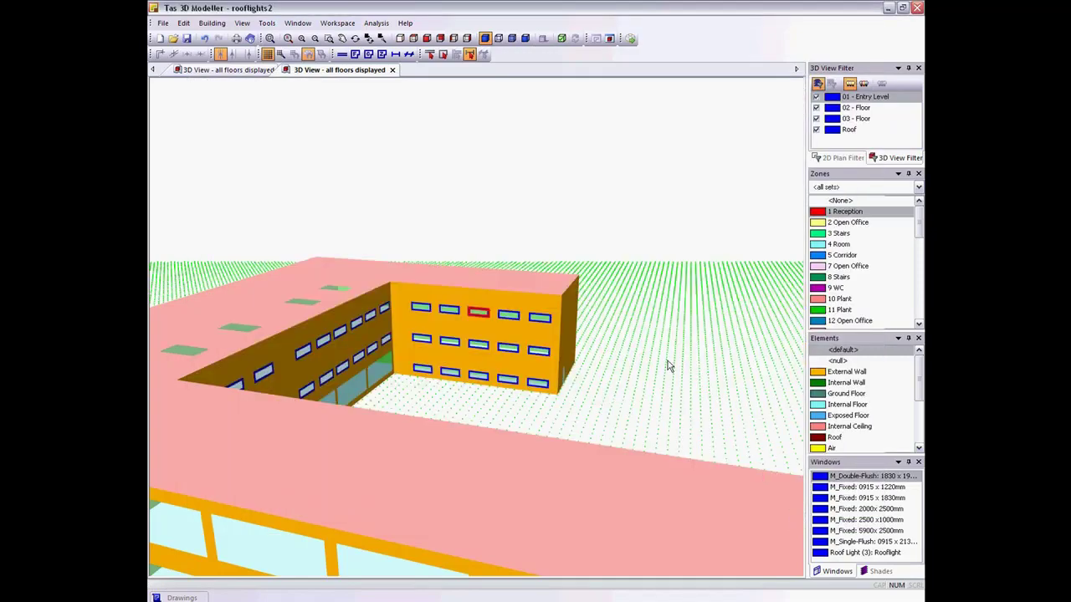
middle_drag(668, 361, 552, 348)
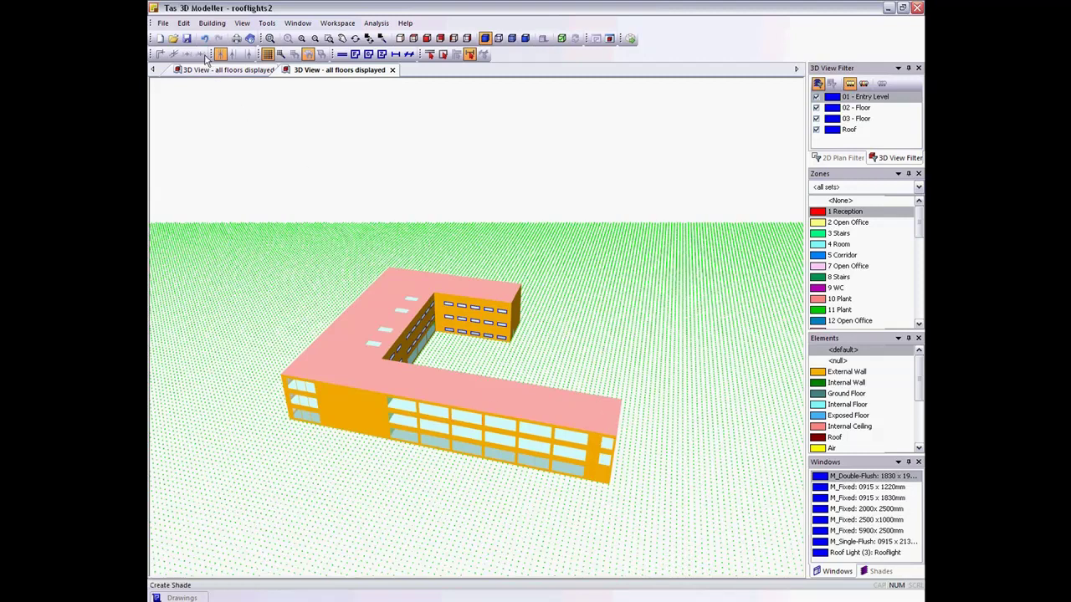
- Import rooflights2 extension.xml as a 3D model with space names, overwriting the existing building geometry
click(163, 22)
click(188, 140)
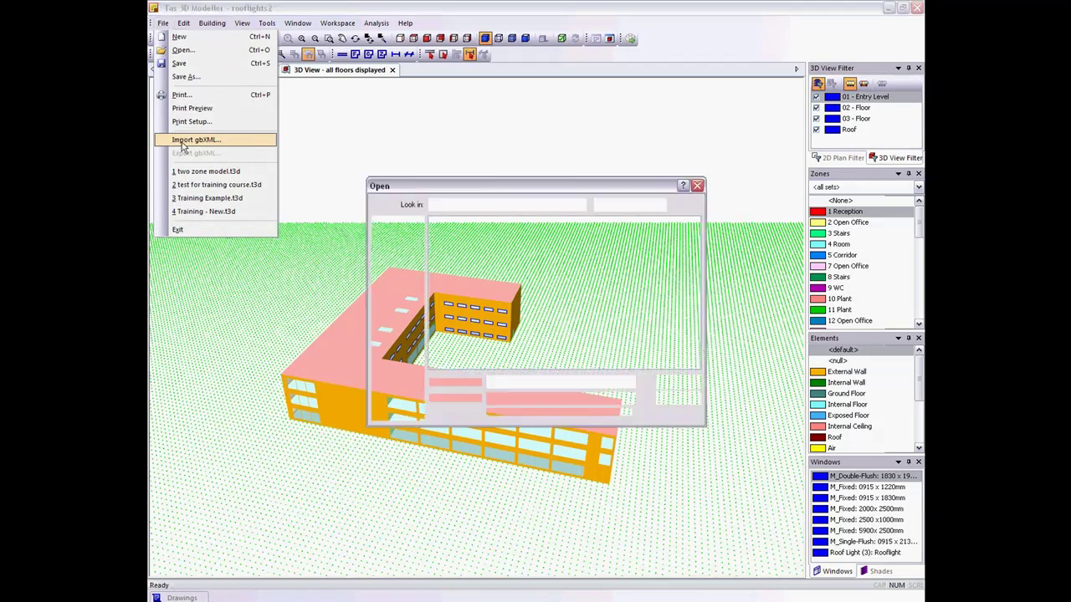
double_click(493, 233)
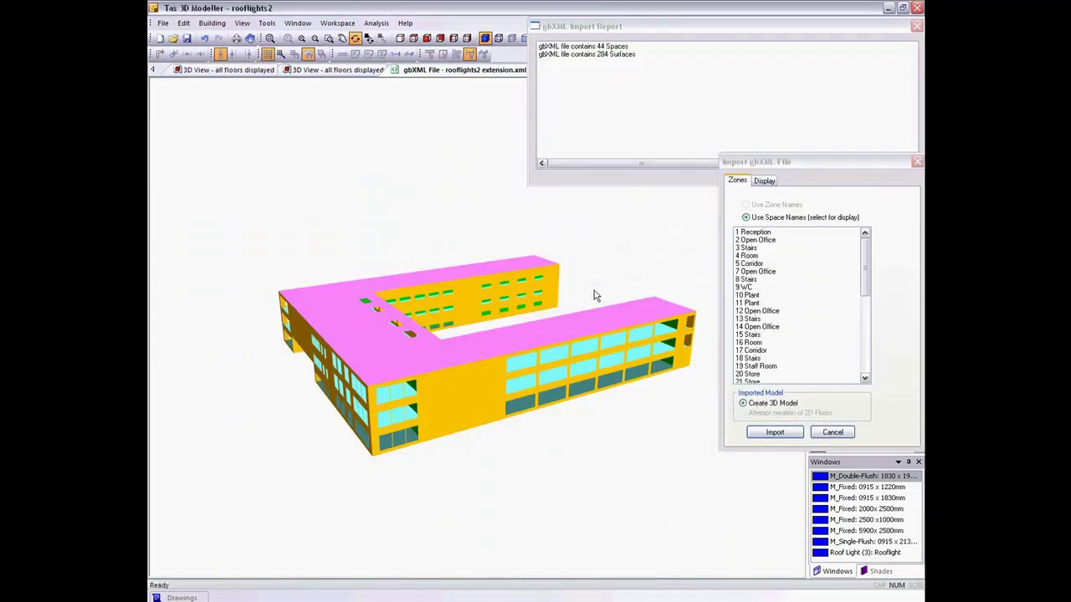
drag(582, 295, 475, 302)
click(778, 433)
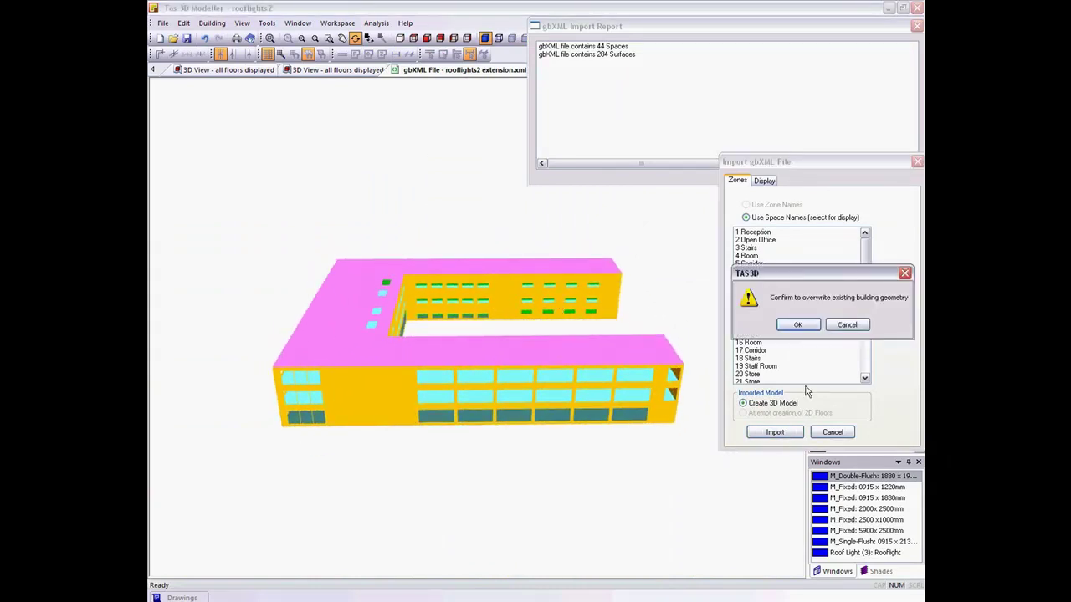
click(805, 327)
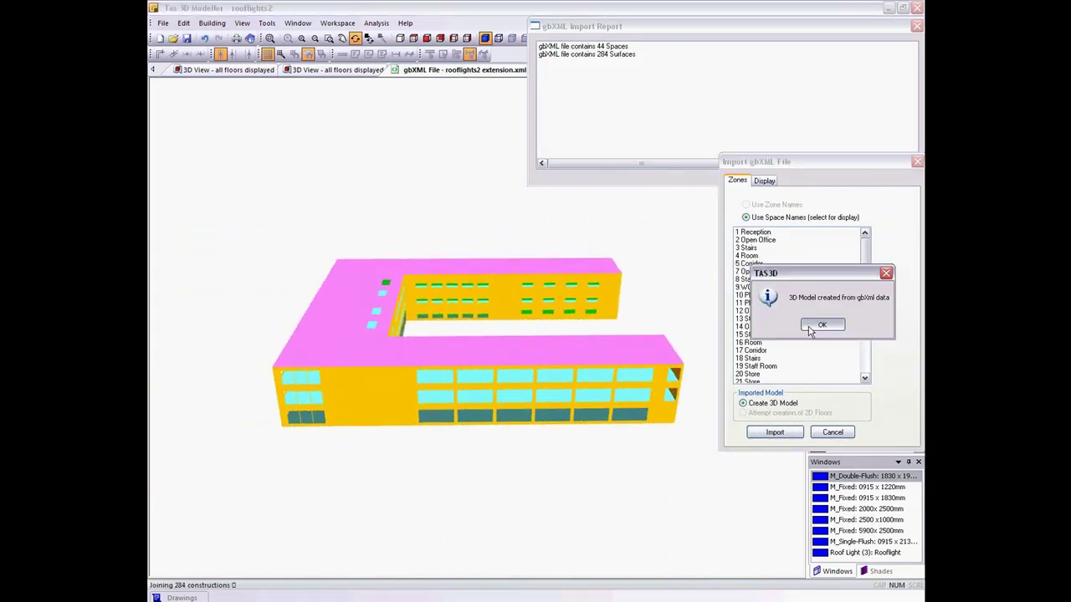
click(811, 327)
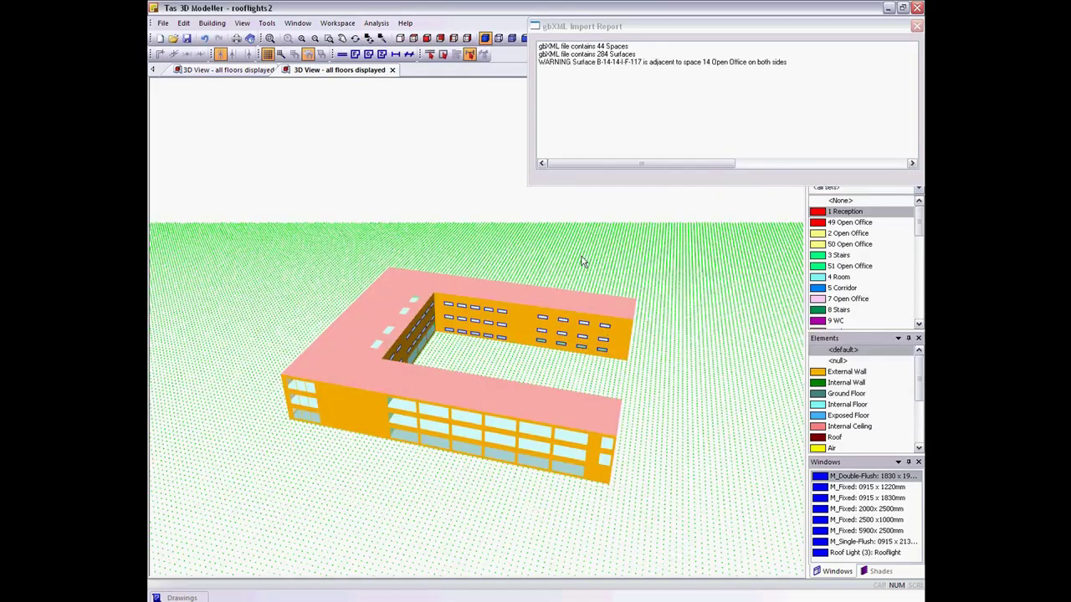
- Inspect the extended wing and the window frames along the courtyard walls of the updated 3D model
click(356, 38)
drag(676, 345, 566, 333)
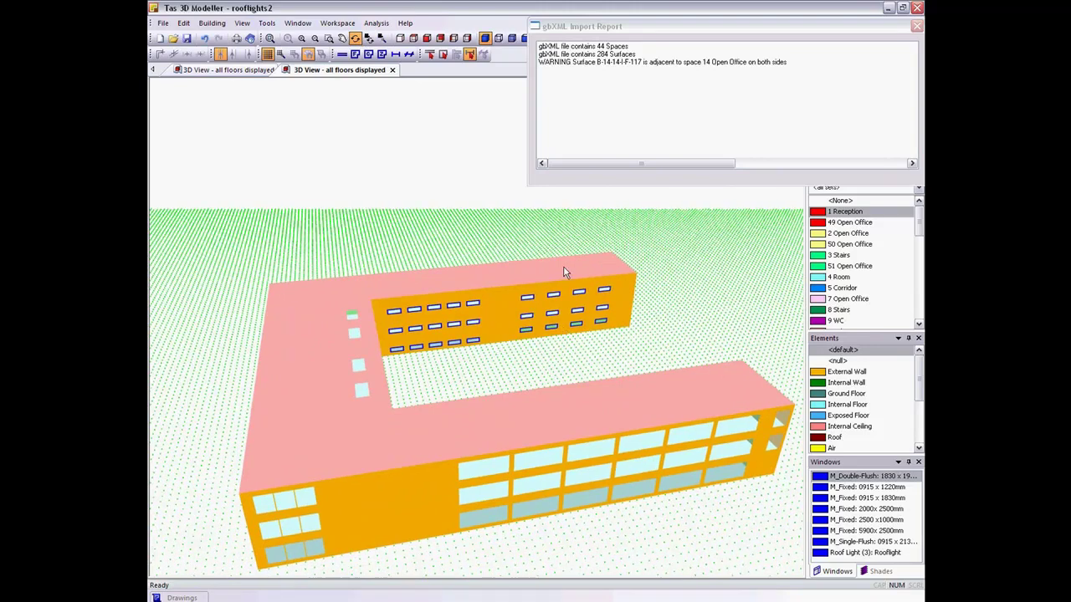
drag(529, 299, 431, 334)
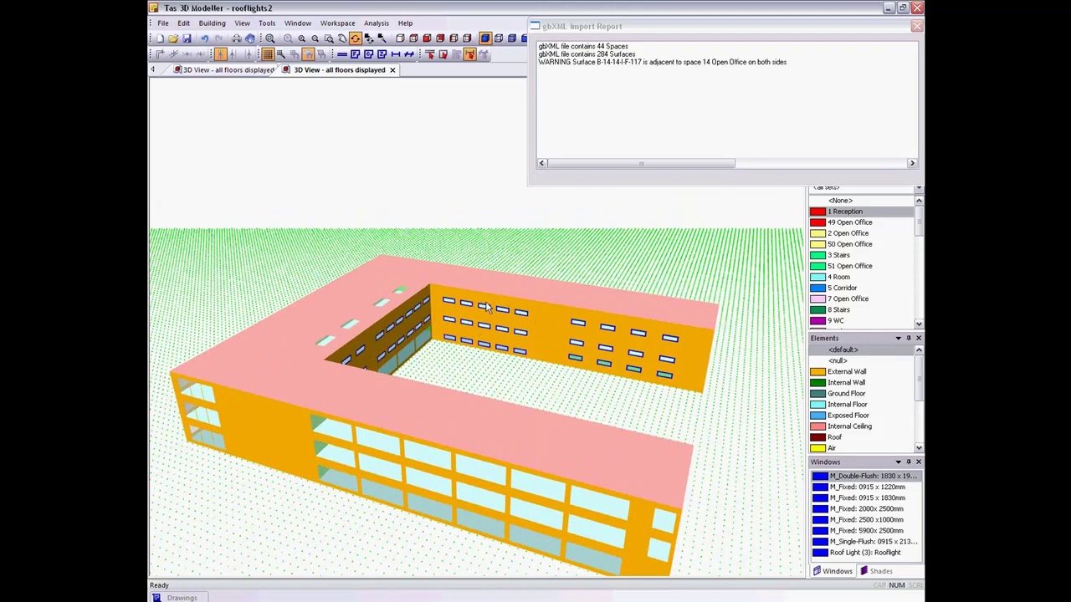
drag(480, 312, 563, 309)
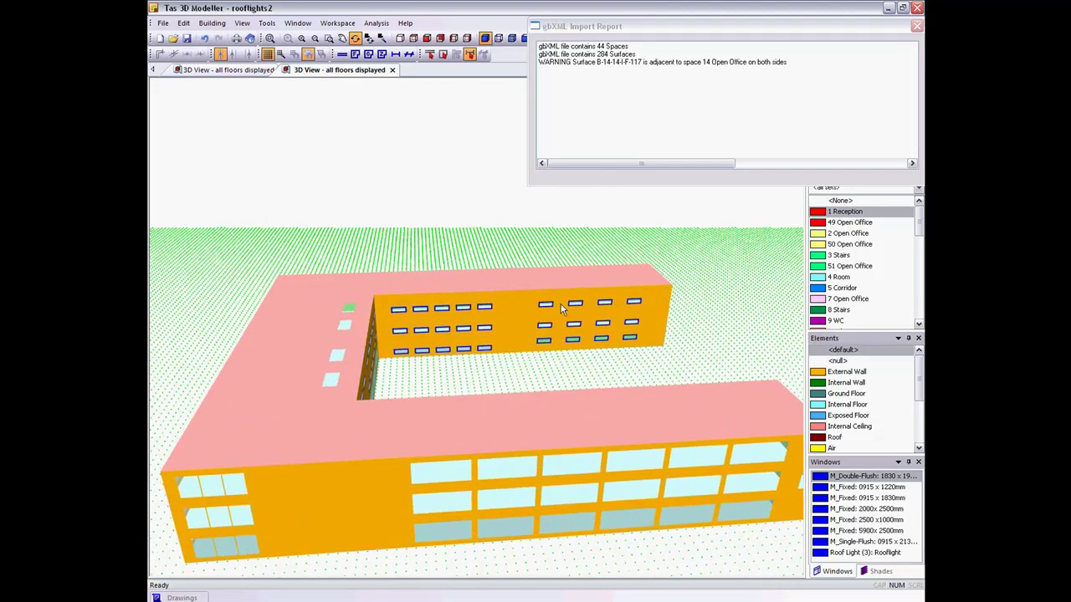